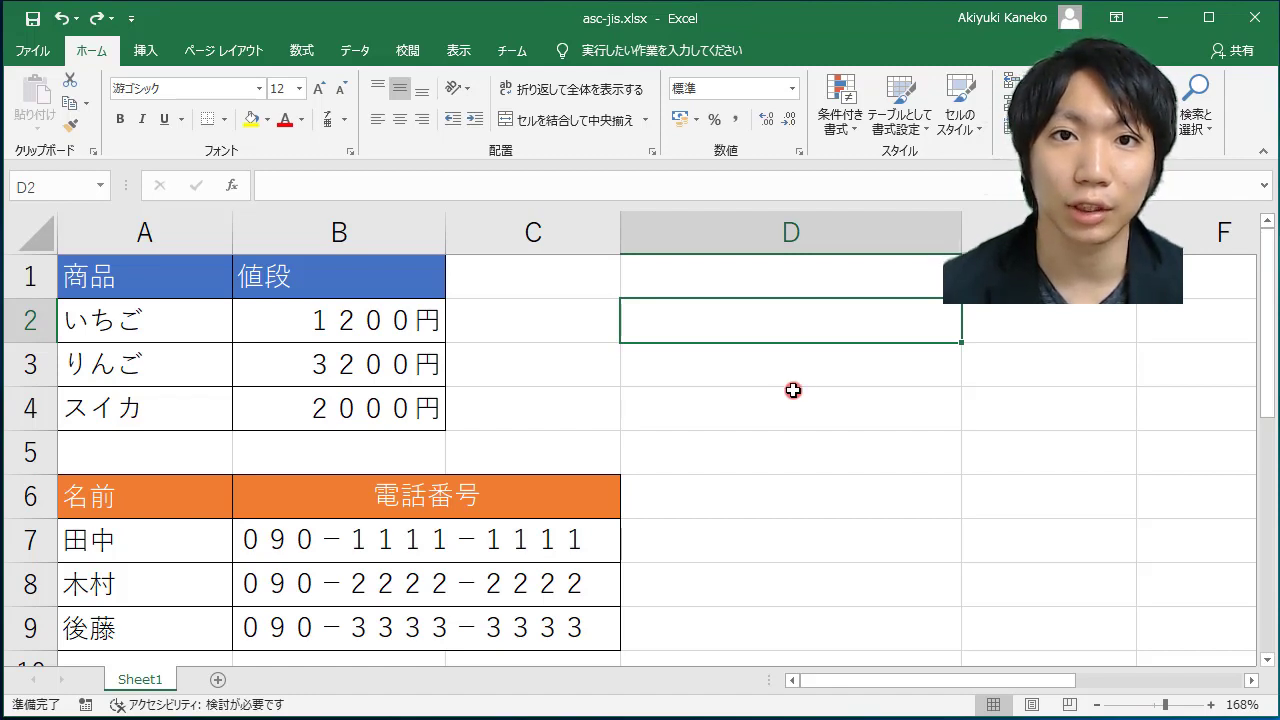
# - Look over the full-width prices in cells B2, B3 and B4
pyautogui.click(373, 333)
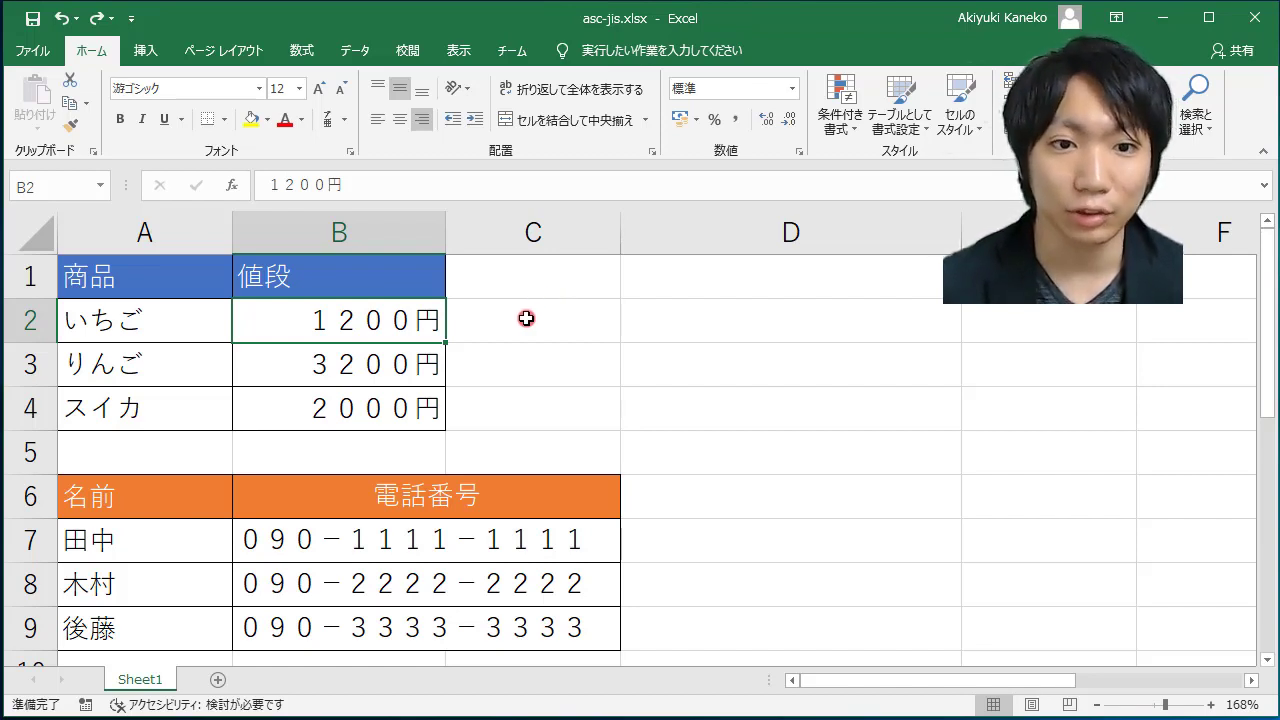
pyautogui.click(365, 318)
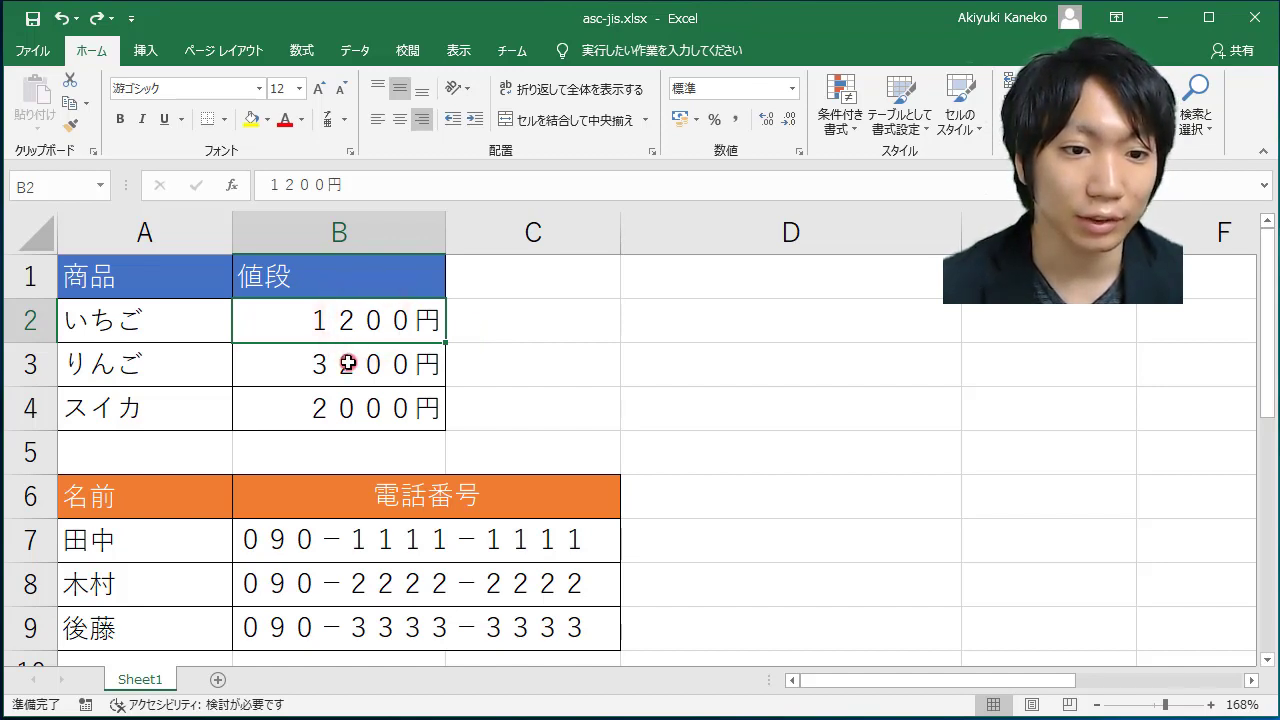
pyautogui.click(347, 364)
pyautogui.click(386, 408)
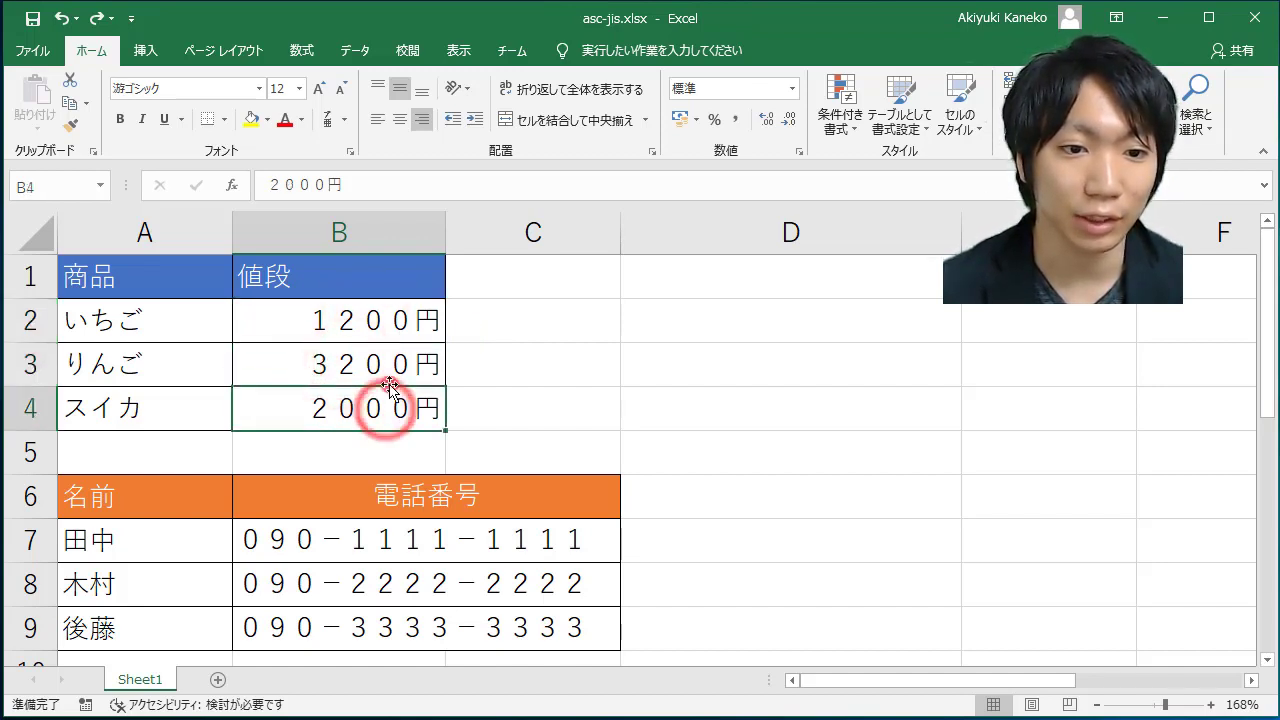
pyautogui.click(311, 325)
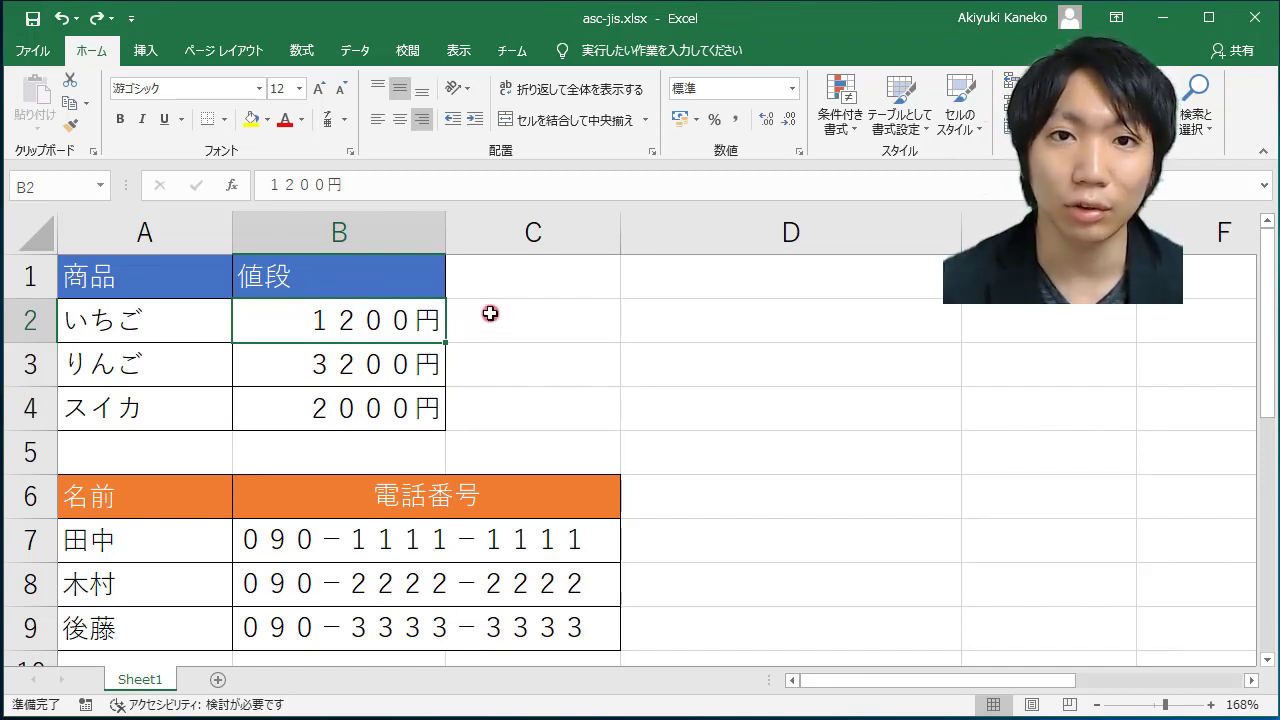
# - Enter =ASC(B2) in C2 so it shows the half-width price 1200円
pyautogui.click(493, 313)
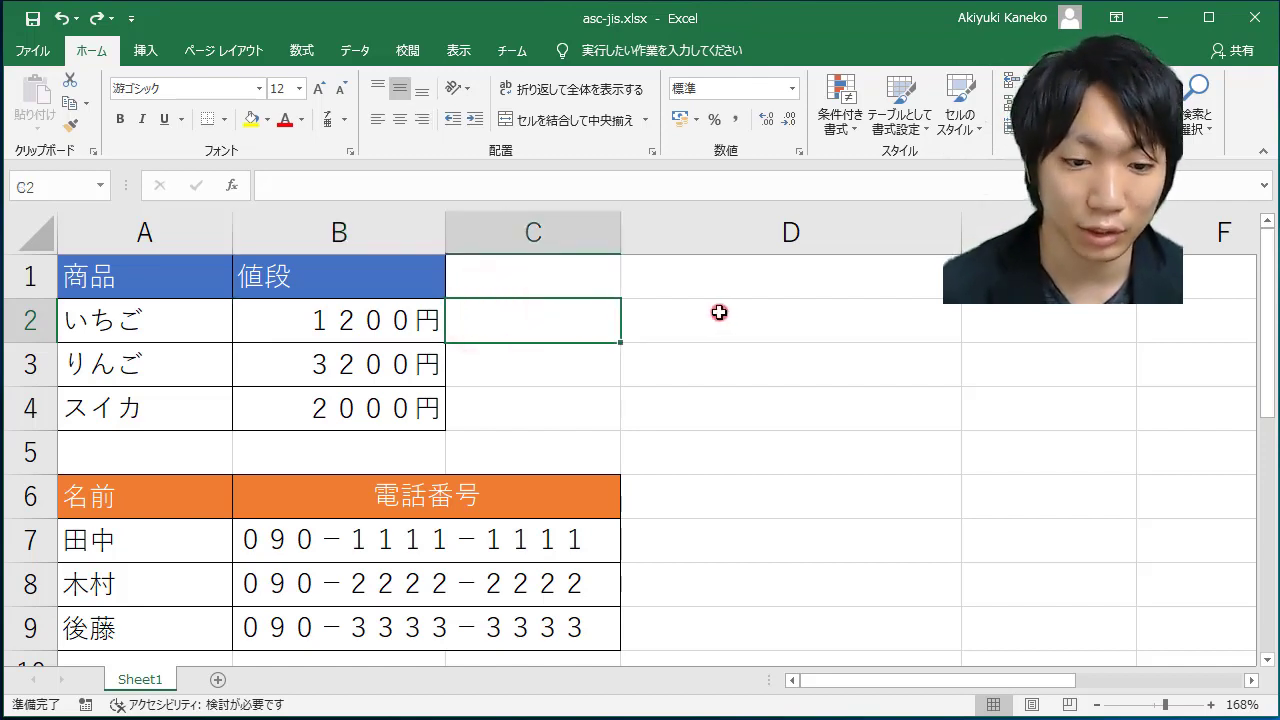
pyautogui.write('=as')
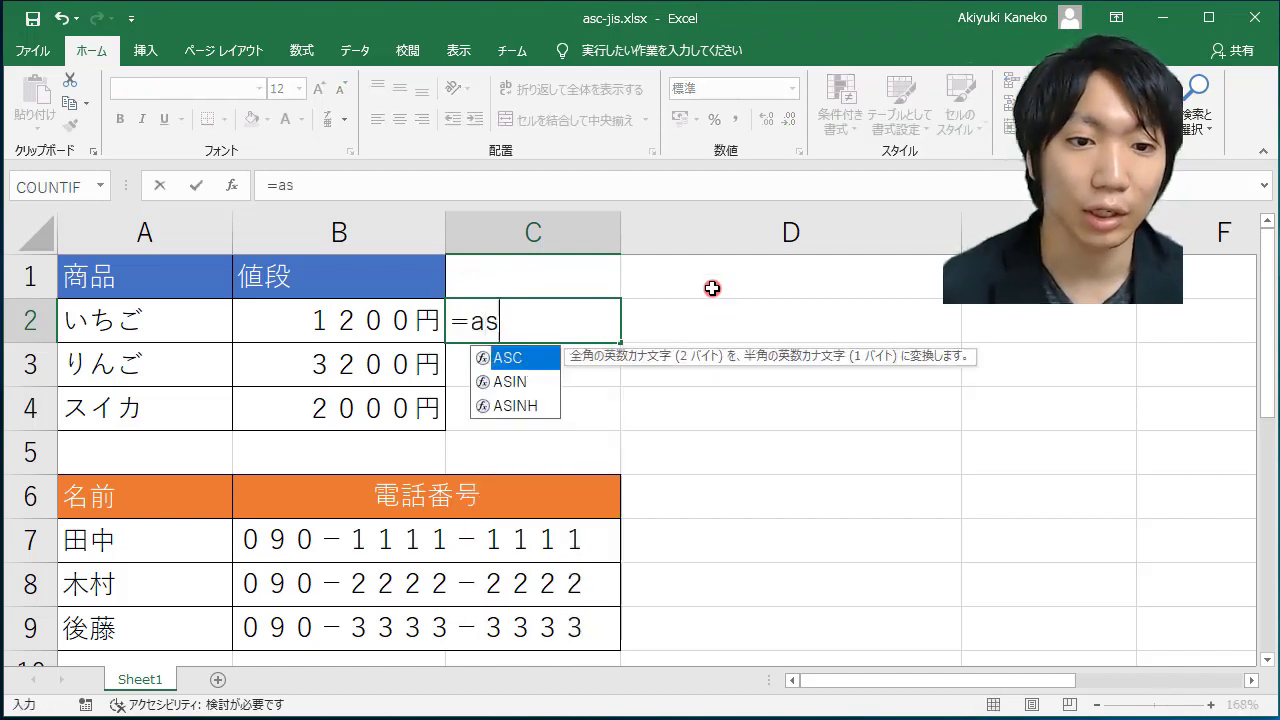
pyautogui.write('c')
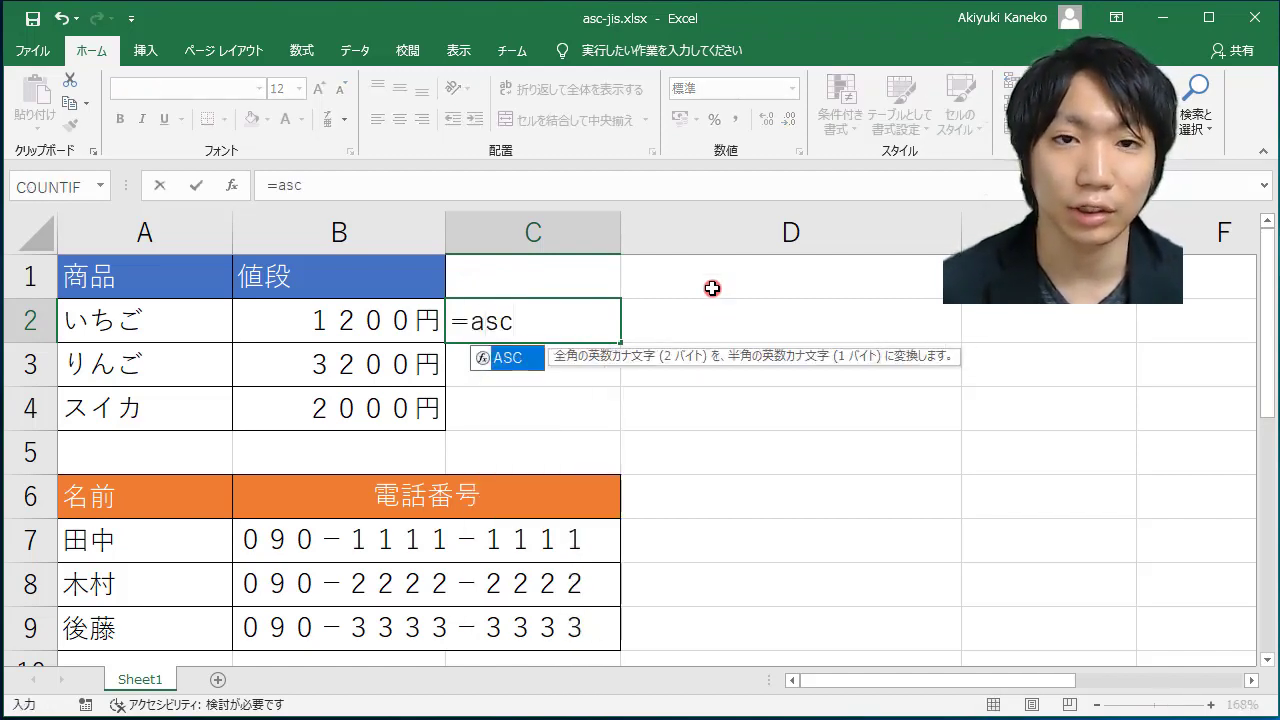
pyautogui.press('Tab')
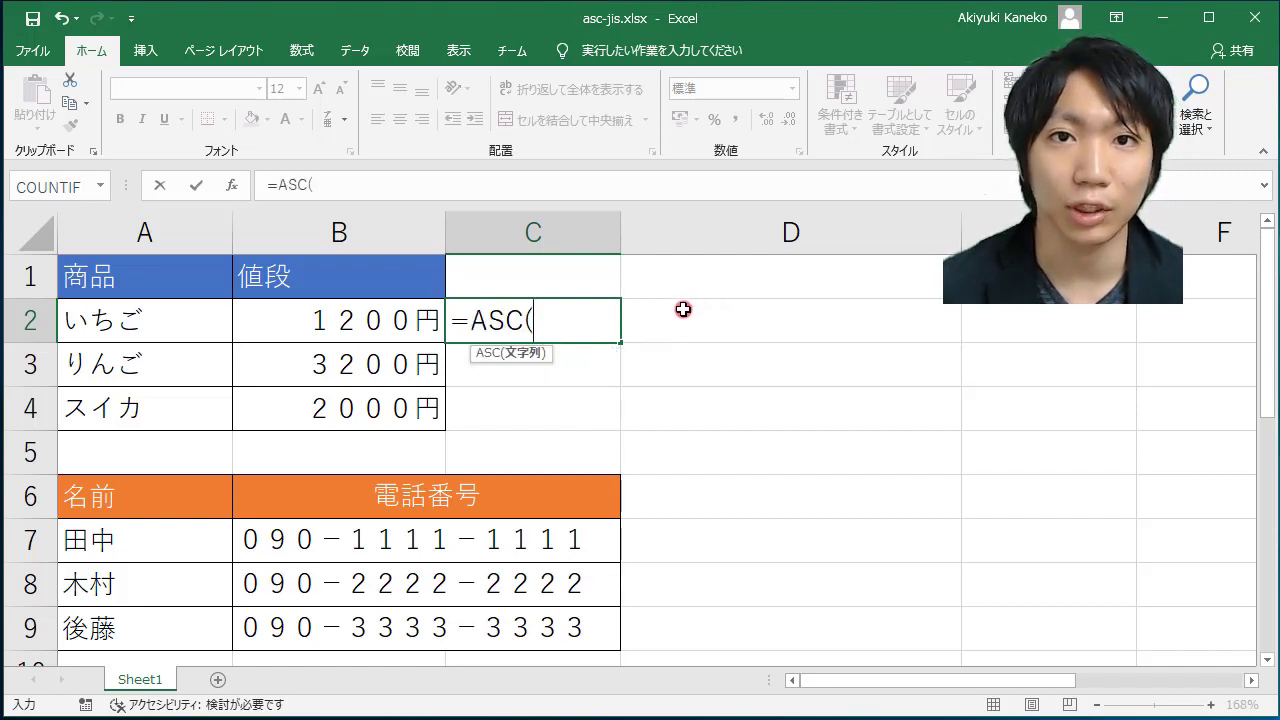
pyautogui.click(352, 320)
pyautogui.press('Return')
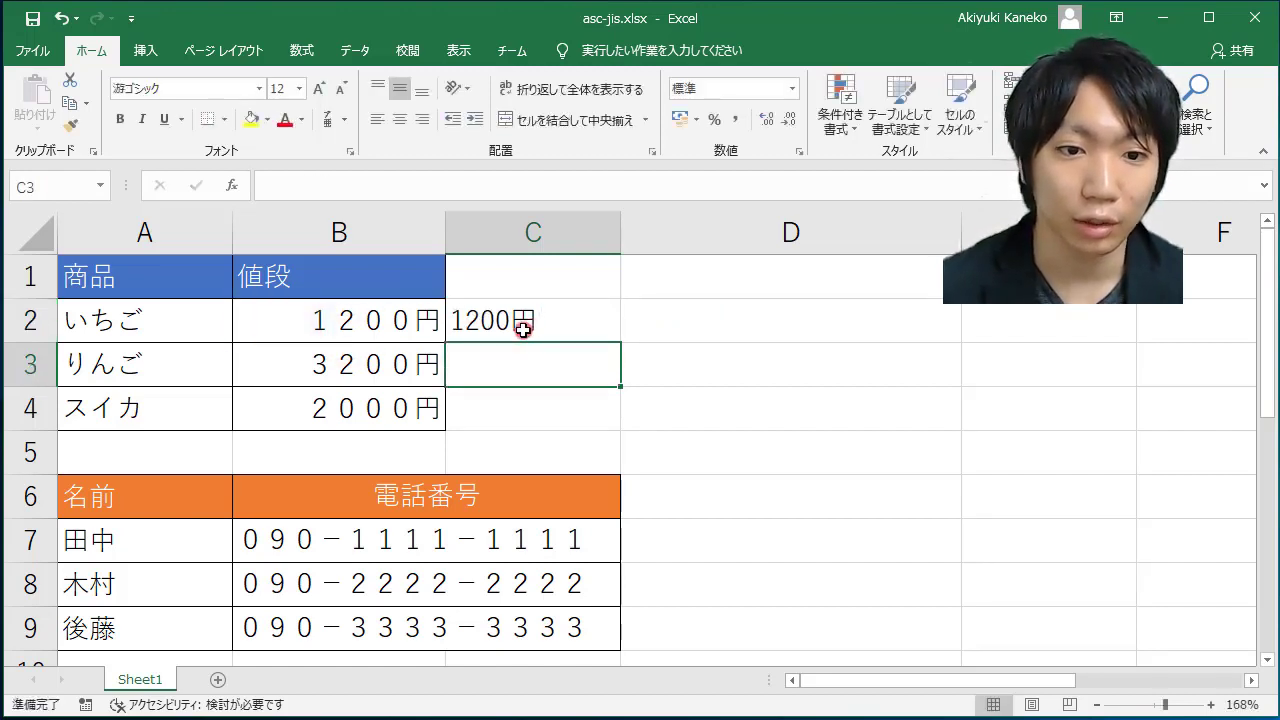
pyautogui.click(523, 330)
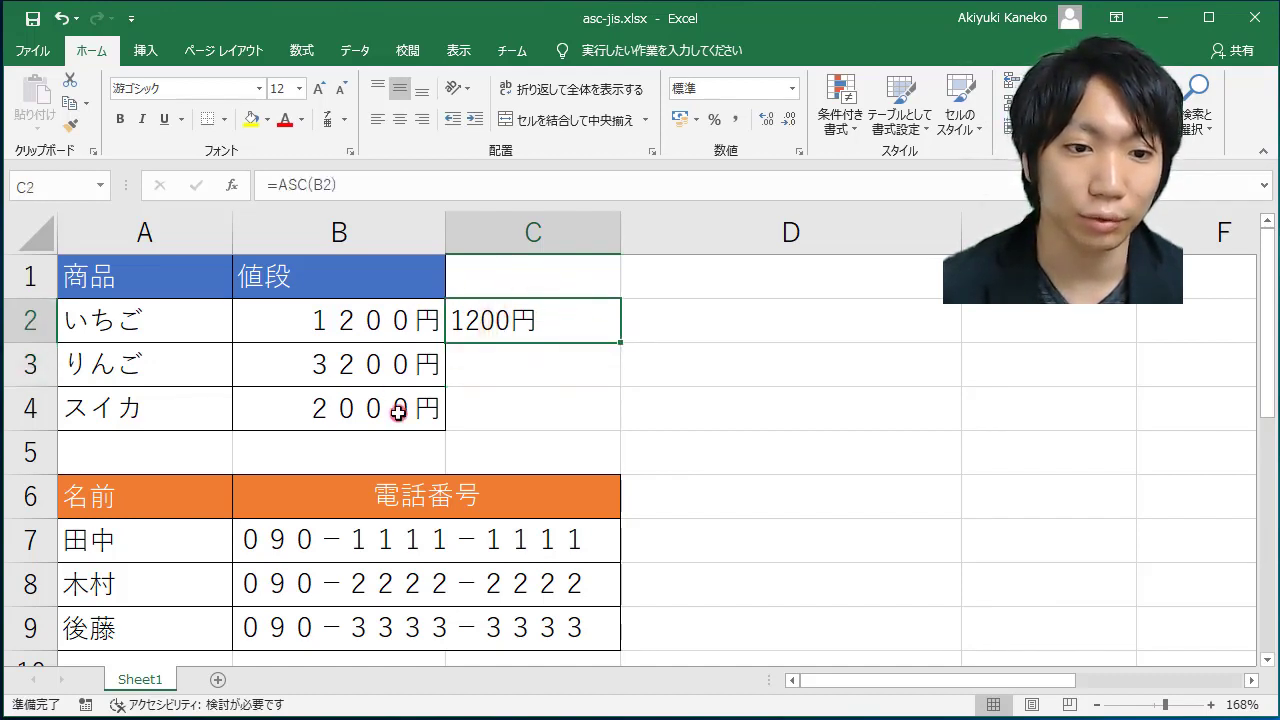
# - Copy C2's ASC formula down to C4, giving half-width 3200円 and 2000円
pyautogui.doubleClick(621, 342)
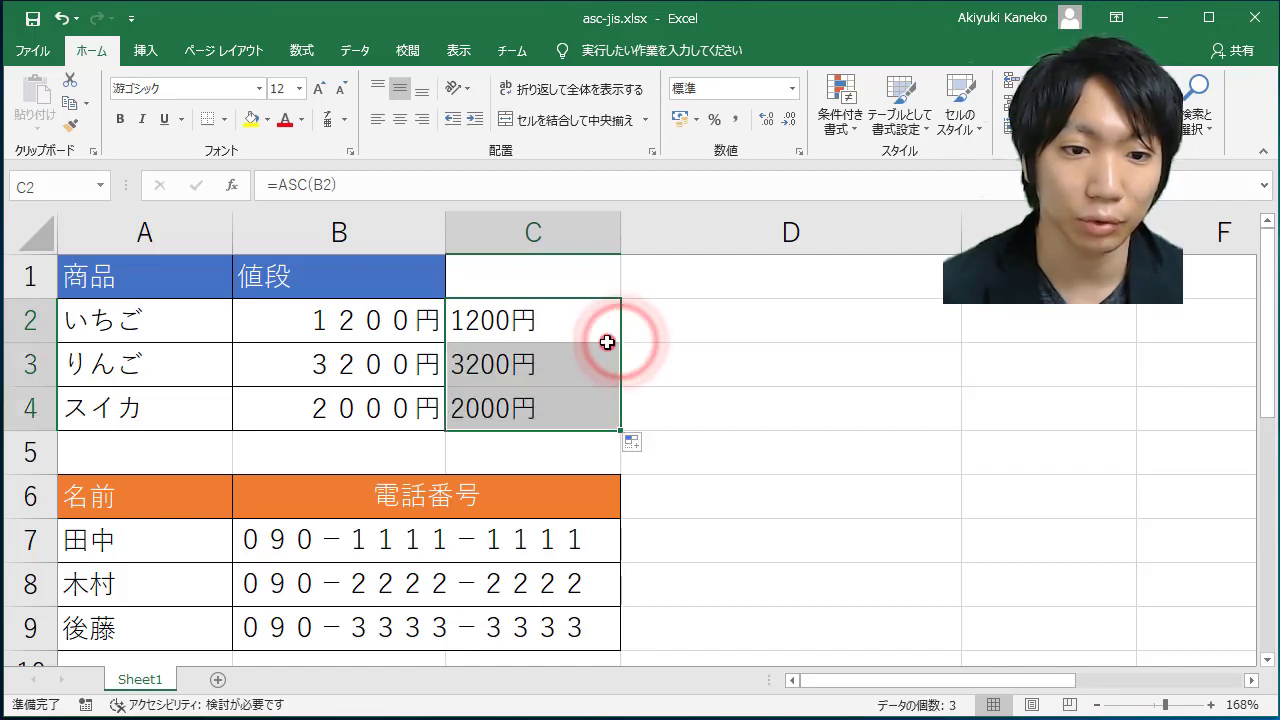
pyautogui.click(489, 364)
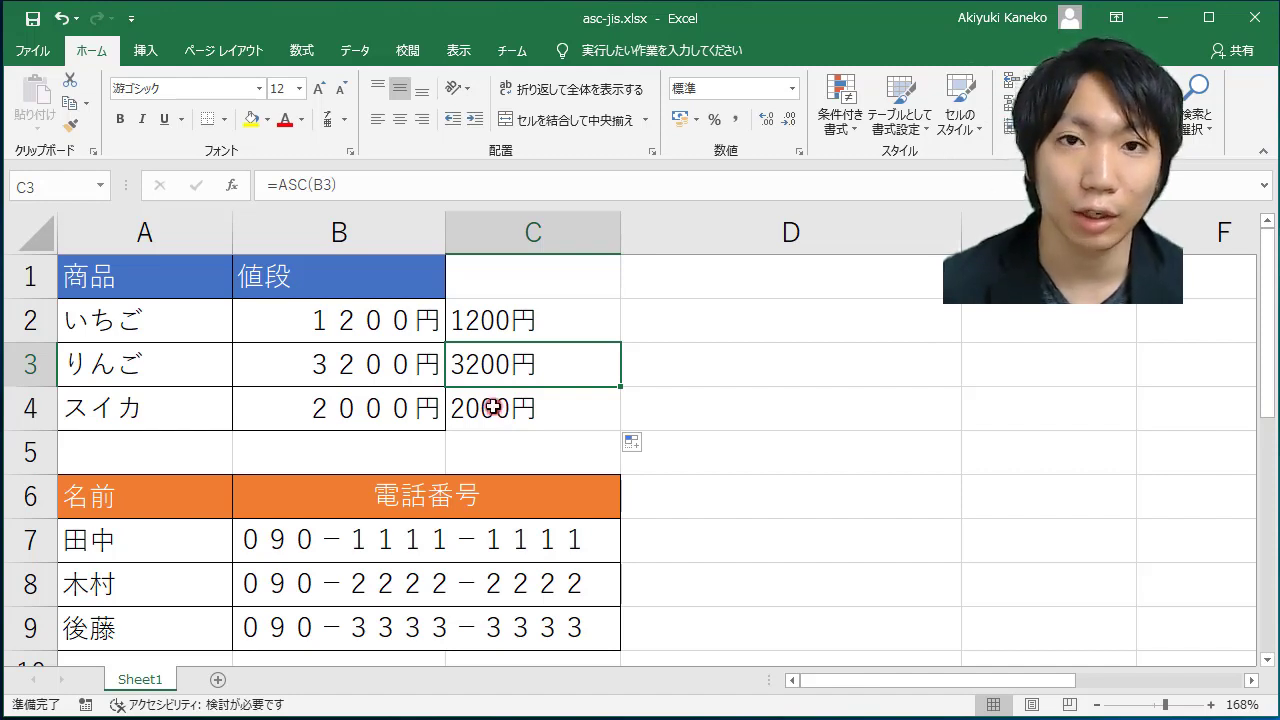
pyautogui.click(524, 553)
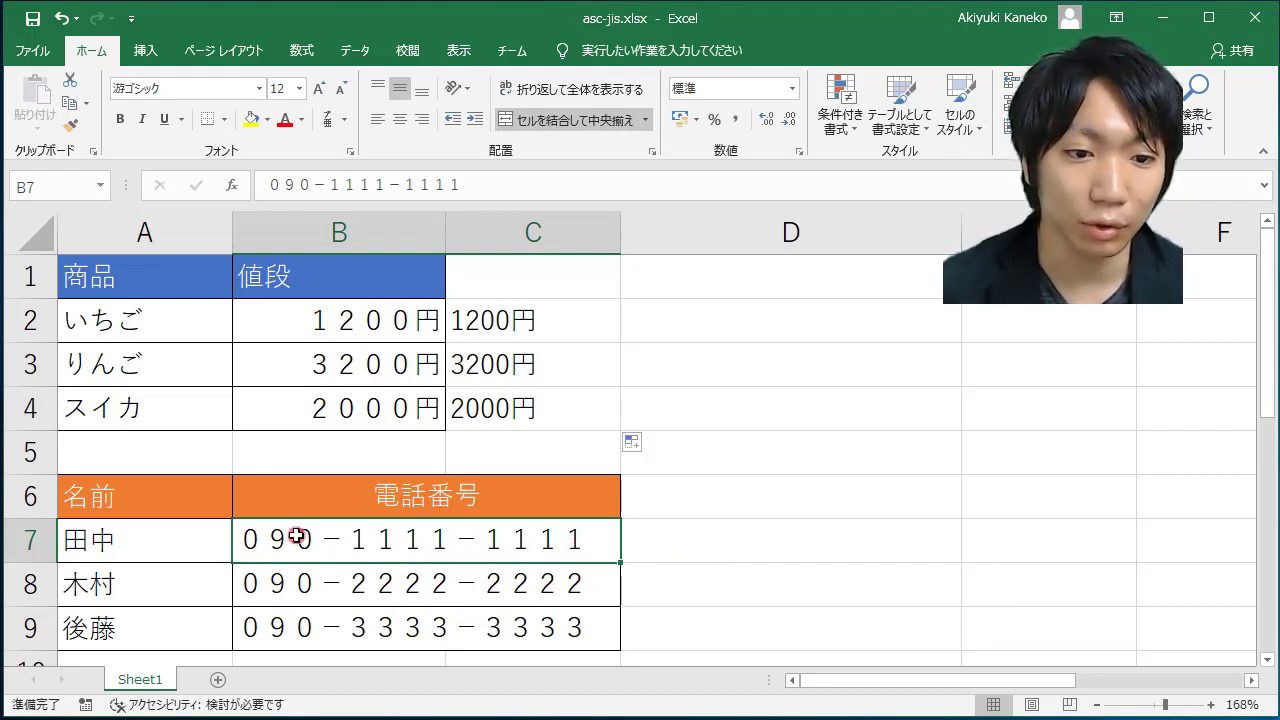
# - Enter =ASC(B7) in D7 to show the first phone number in half-width digits
pyautogui.click(716, 538)
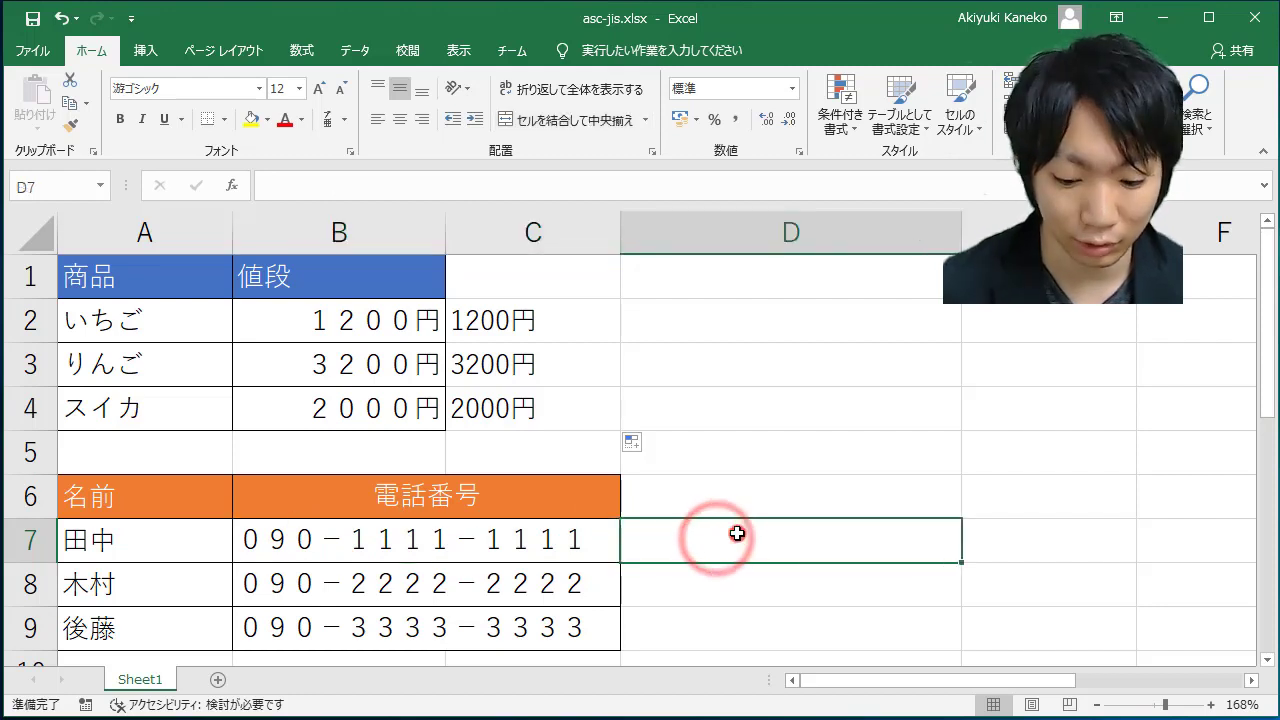
pyautogui.write('=')
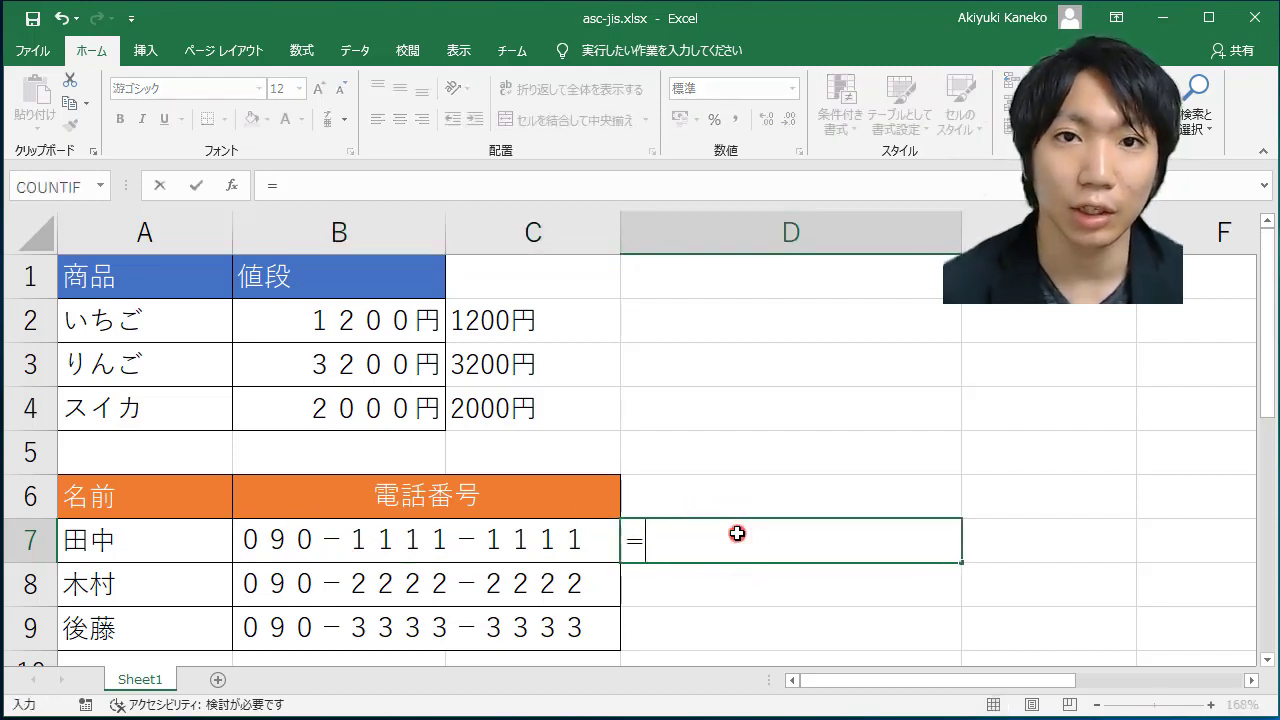
pyautogui.write('asc')
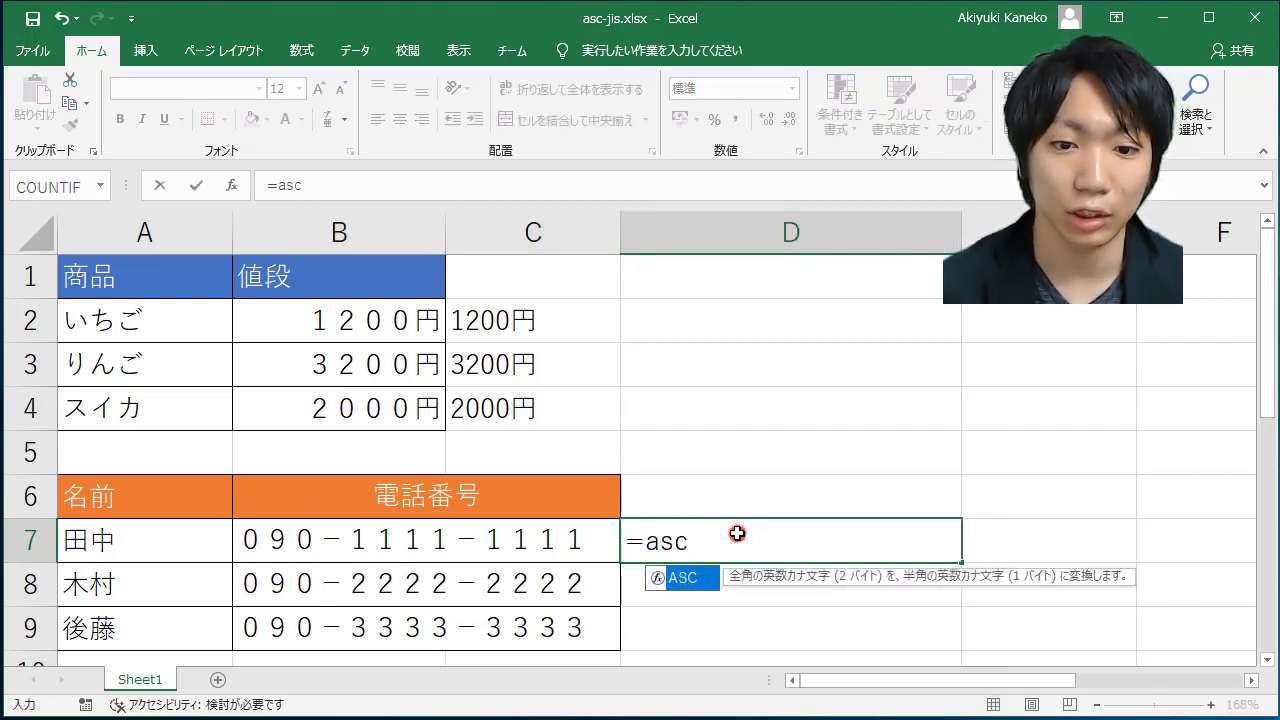
pyautogui.press('Tab')
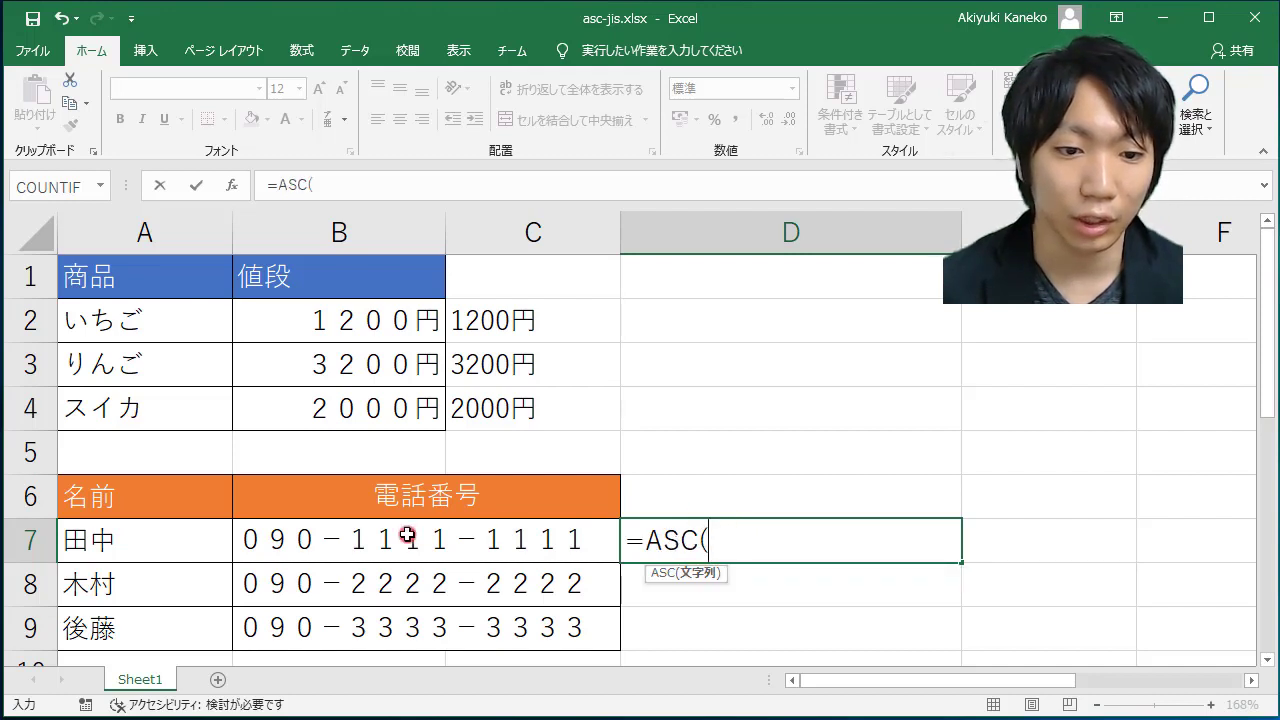
pyautogui.click(404, 539)
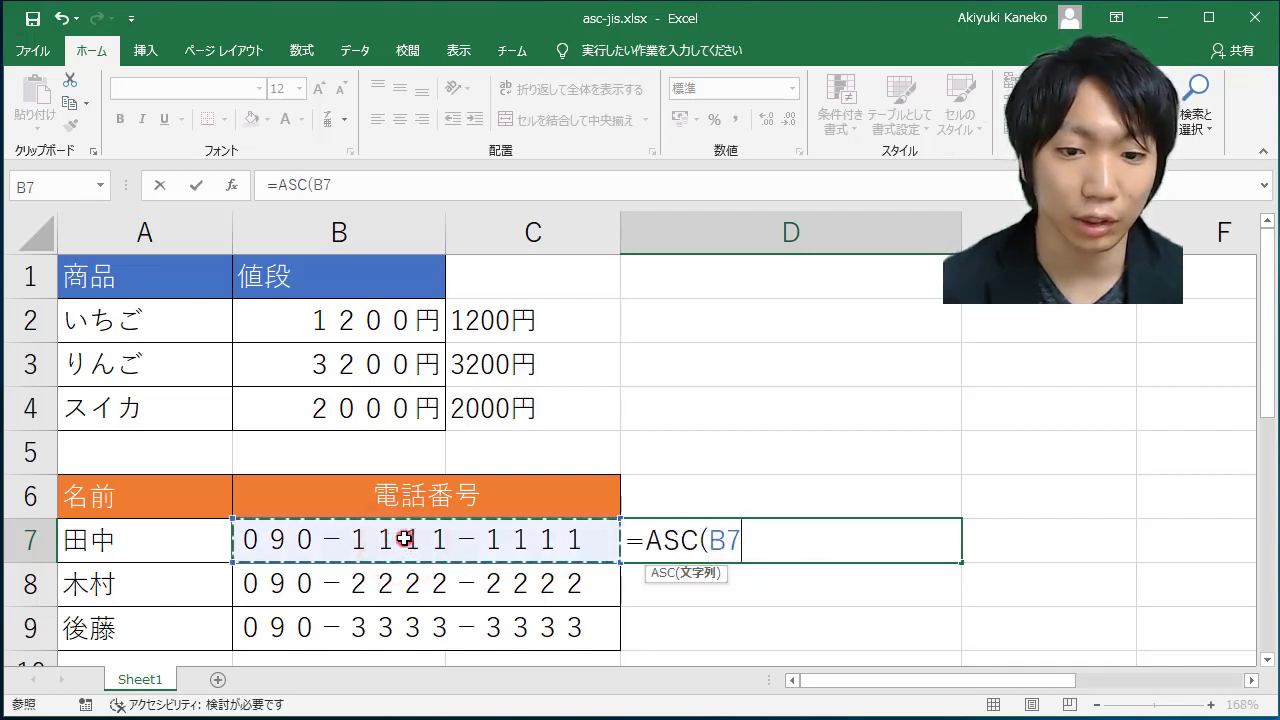
pyautogui.press('Return')
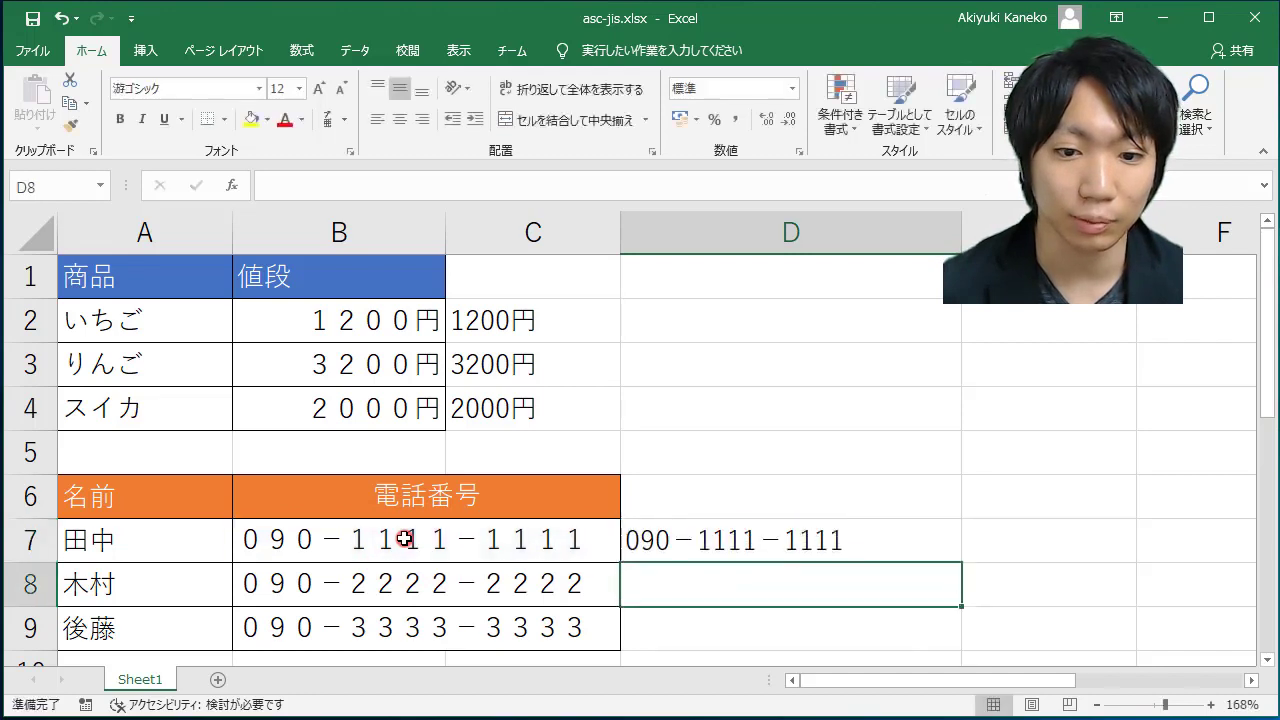
pyautogui.click(725, 530)
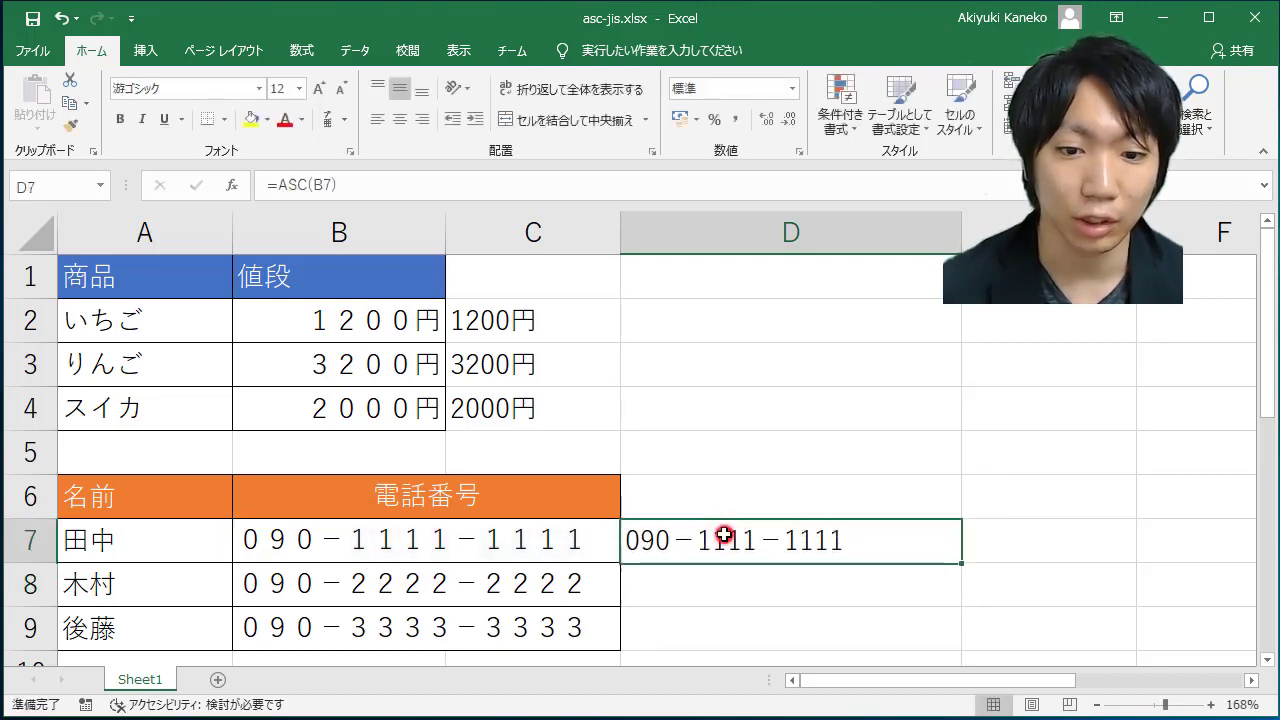
# - Copy D7's ASC formula down to D9, converting 090－2222－2222 and 090－3333－3333
pyautogui.doubleClick(960, 562)
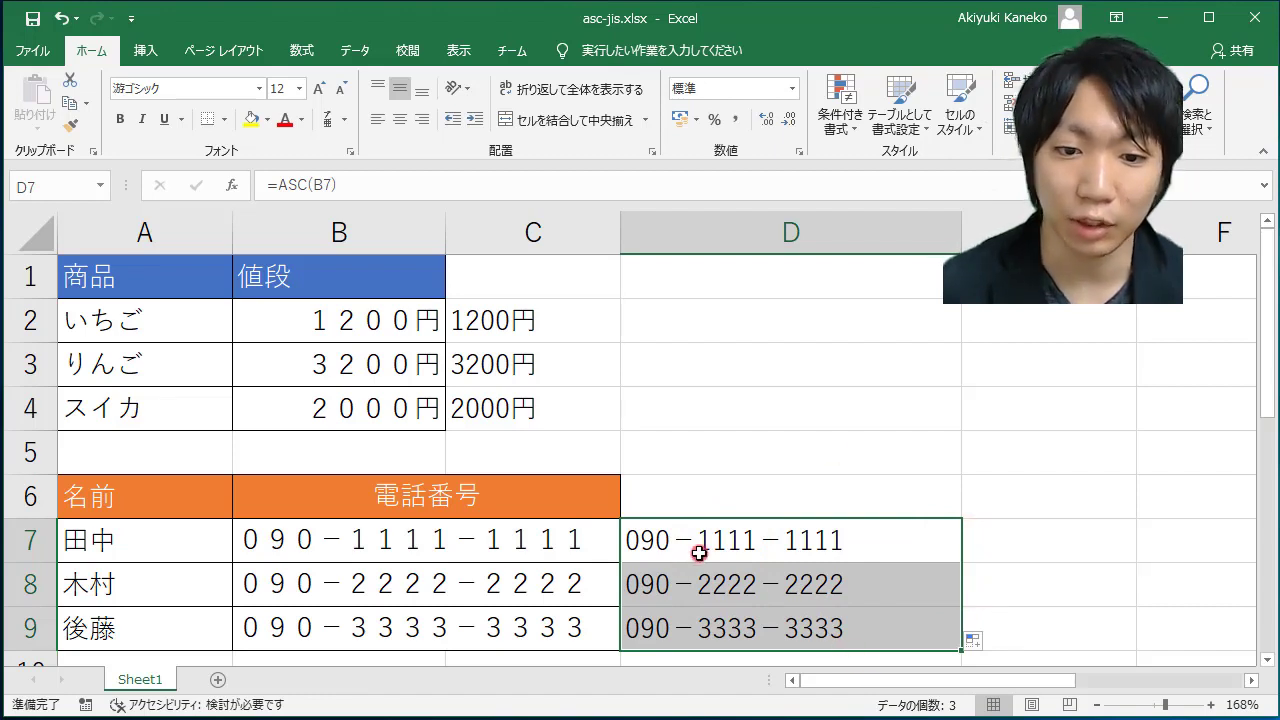
pyautogui.click(480, 318)
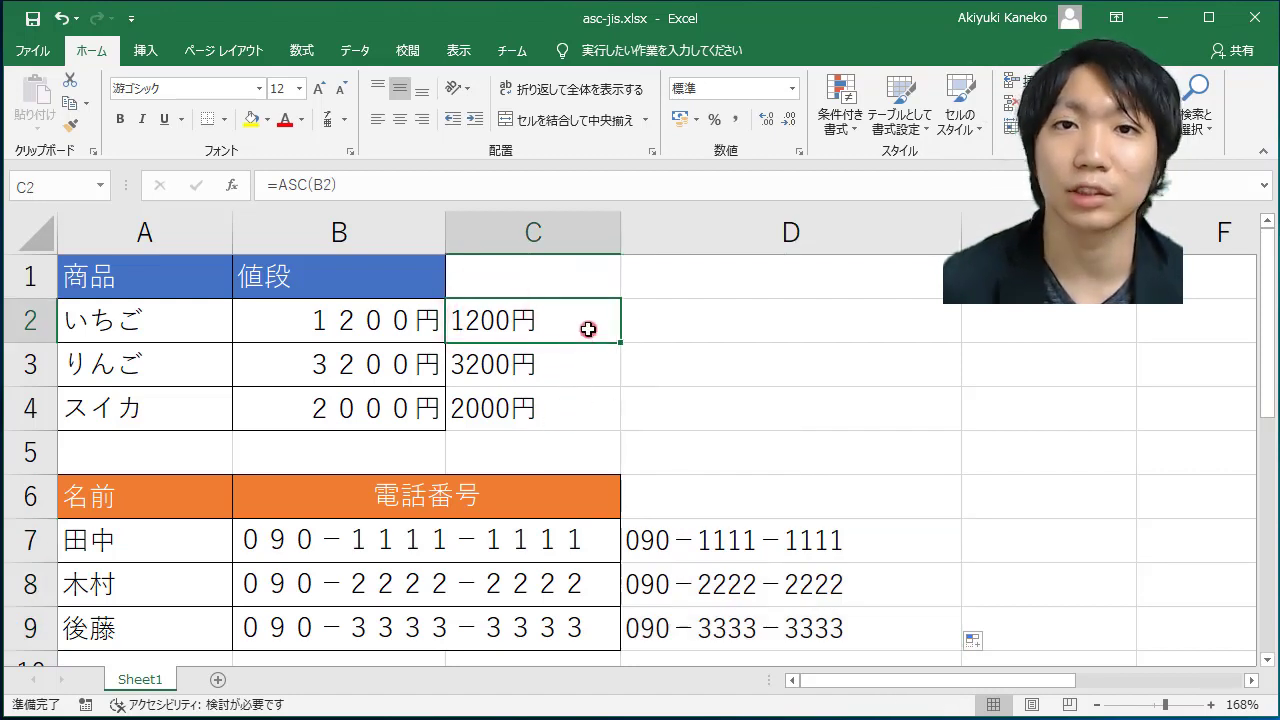
pyautogui.click(690, 317)
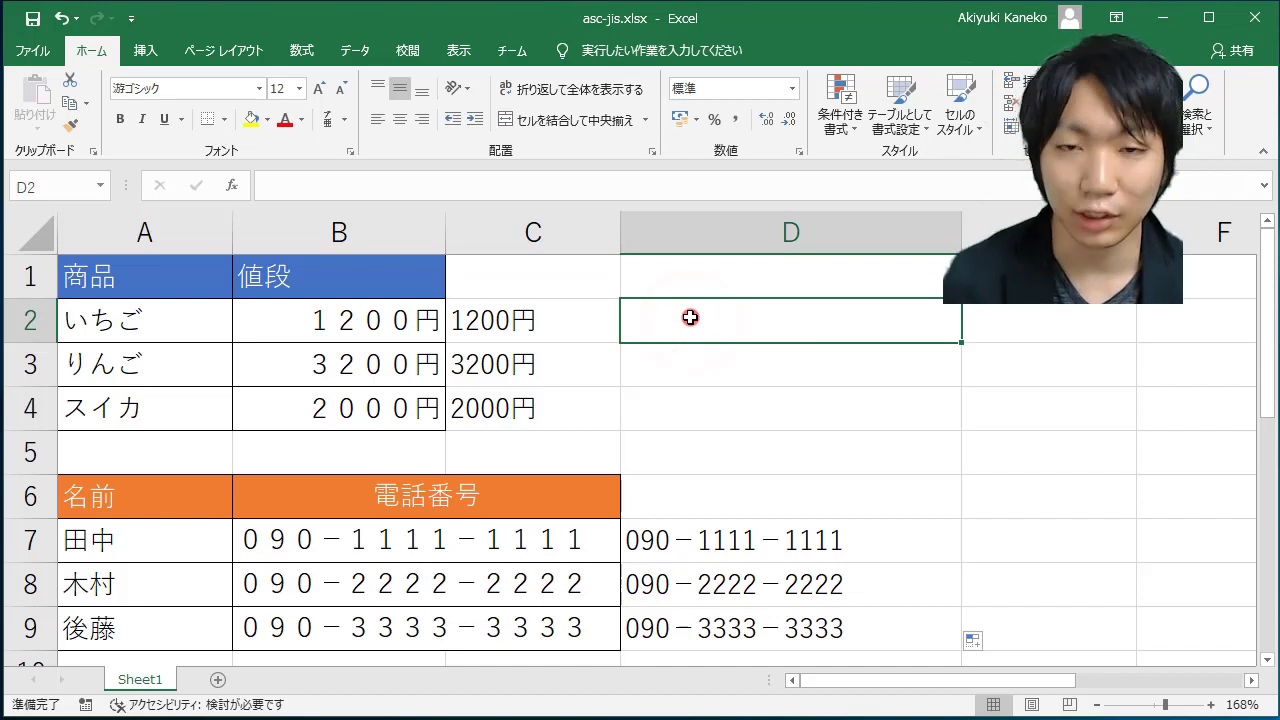
# - Enter =JIS(C2) in D2 and copy it to D4, showing １２００円, ３２００円, ２０００円
pyautogui.write('=')
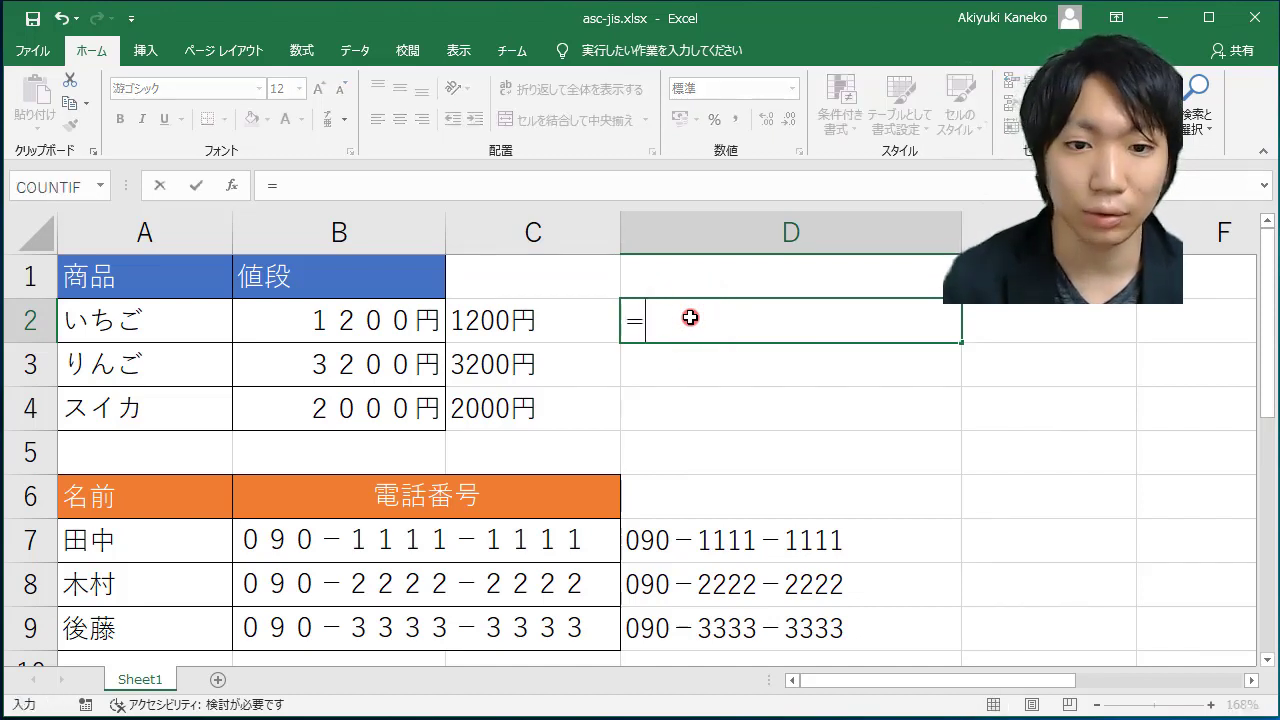
pyautogui.write('jis')
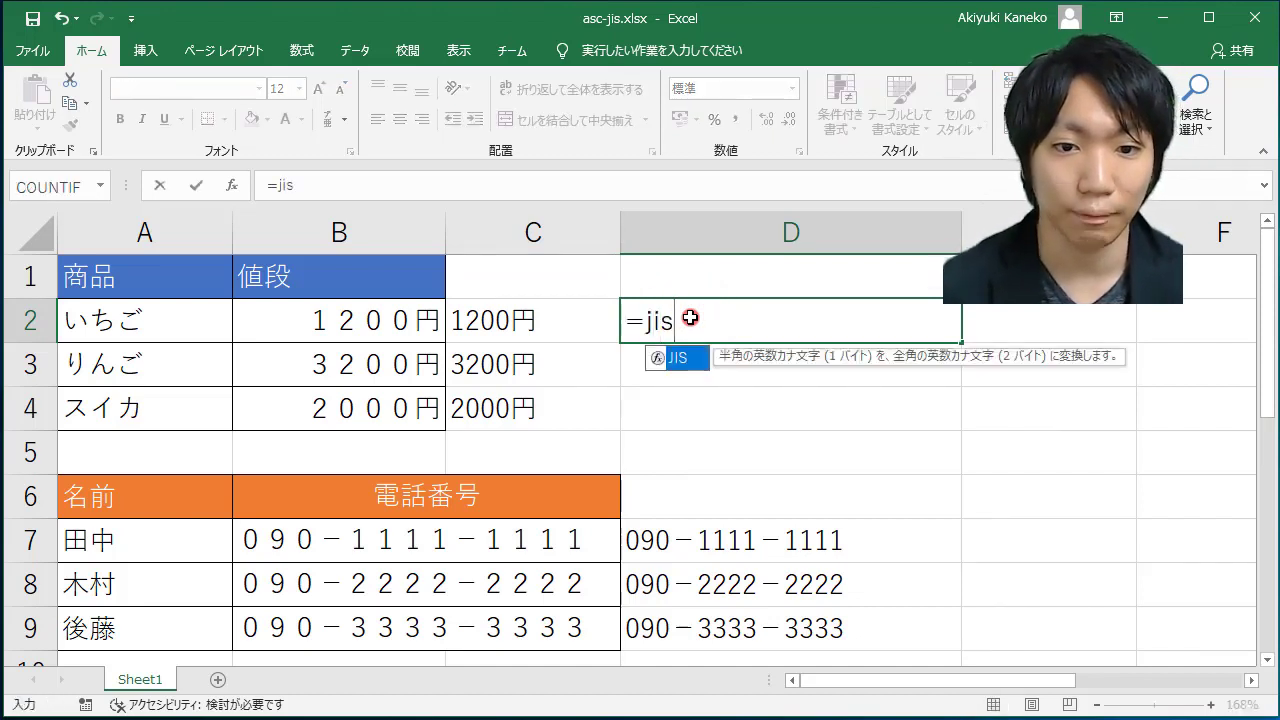
pyautogui.press('Tab')
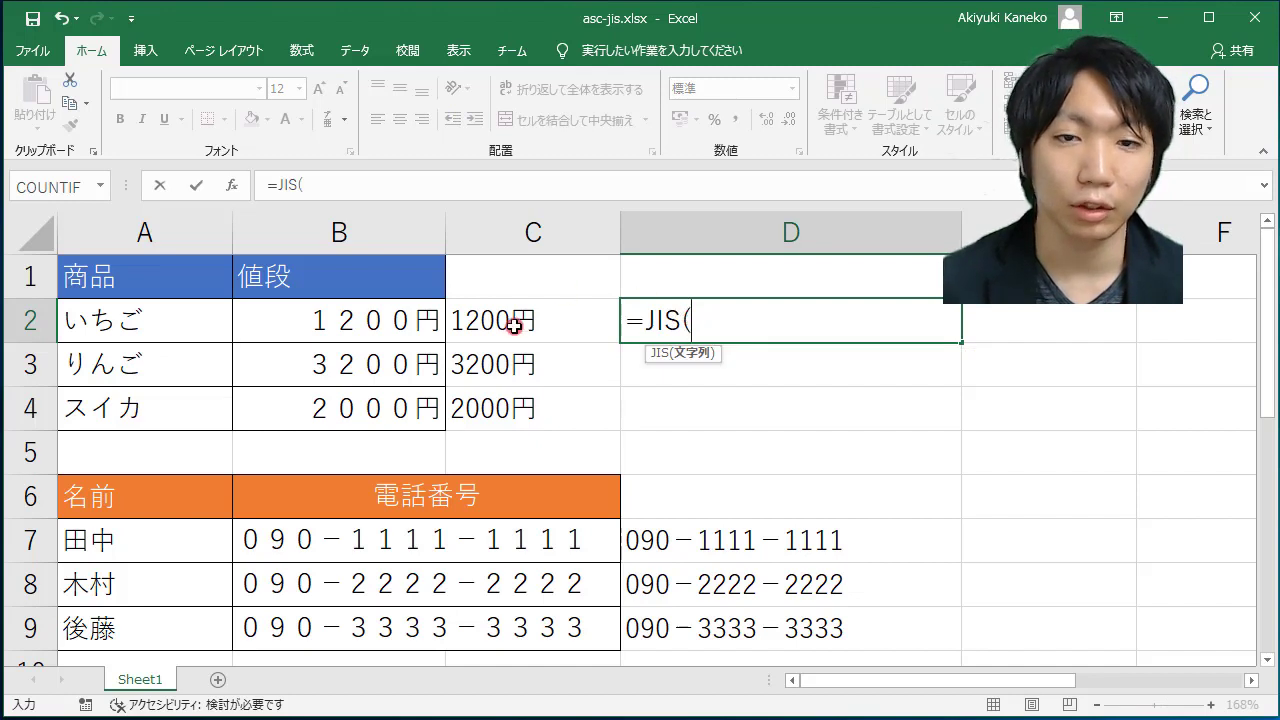
pyautogui.click(514, 325)
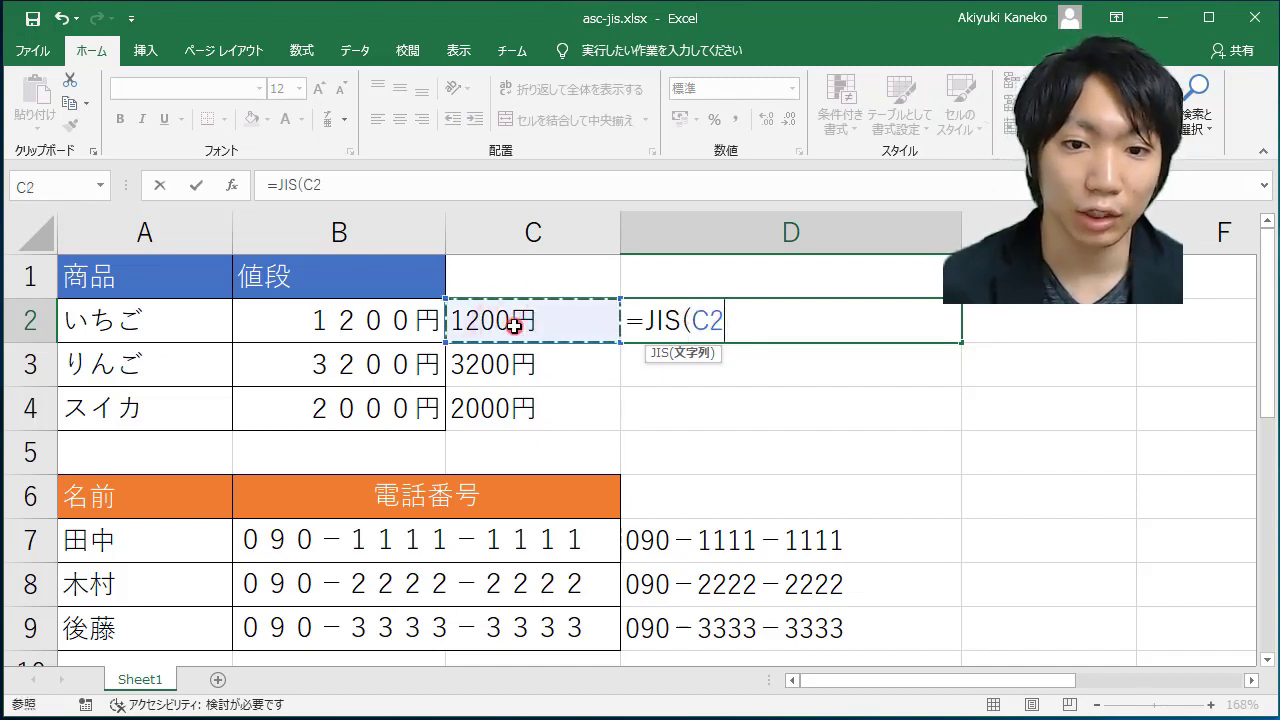
pyautogui.press('Return')
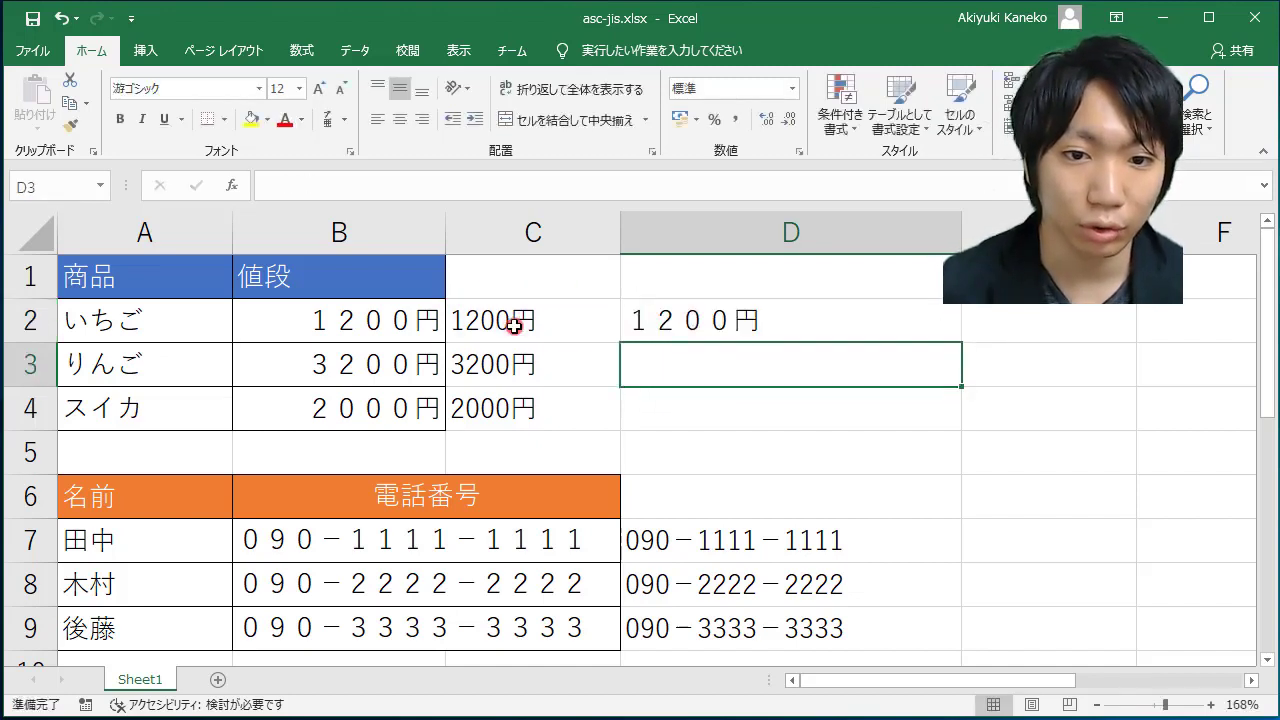
pyautogui.click(904, 324)
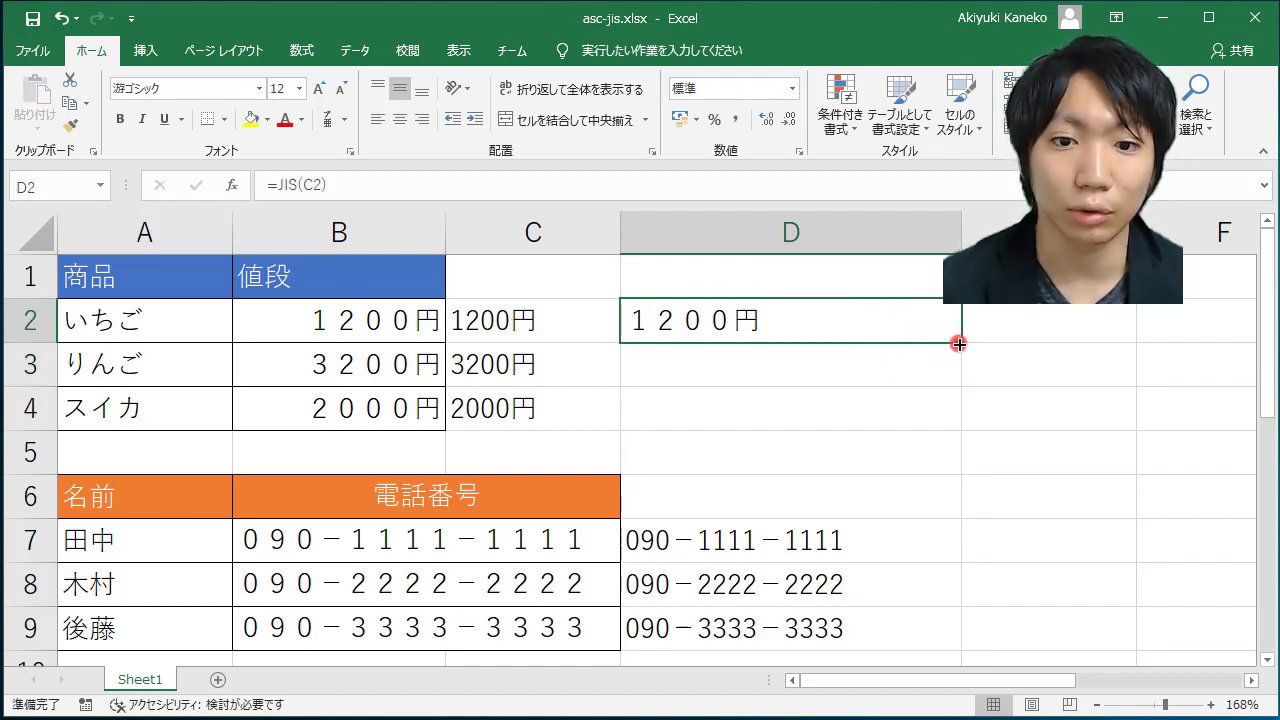
pyautogui.doubleClick(959, 343)
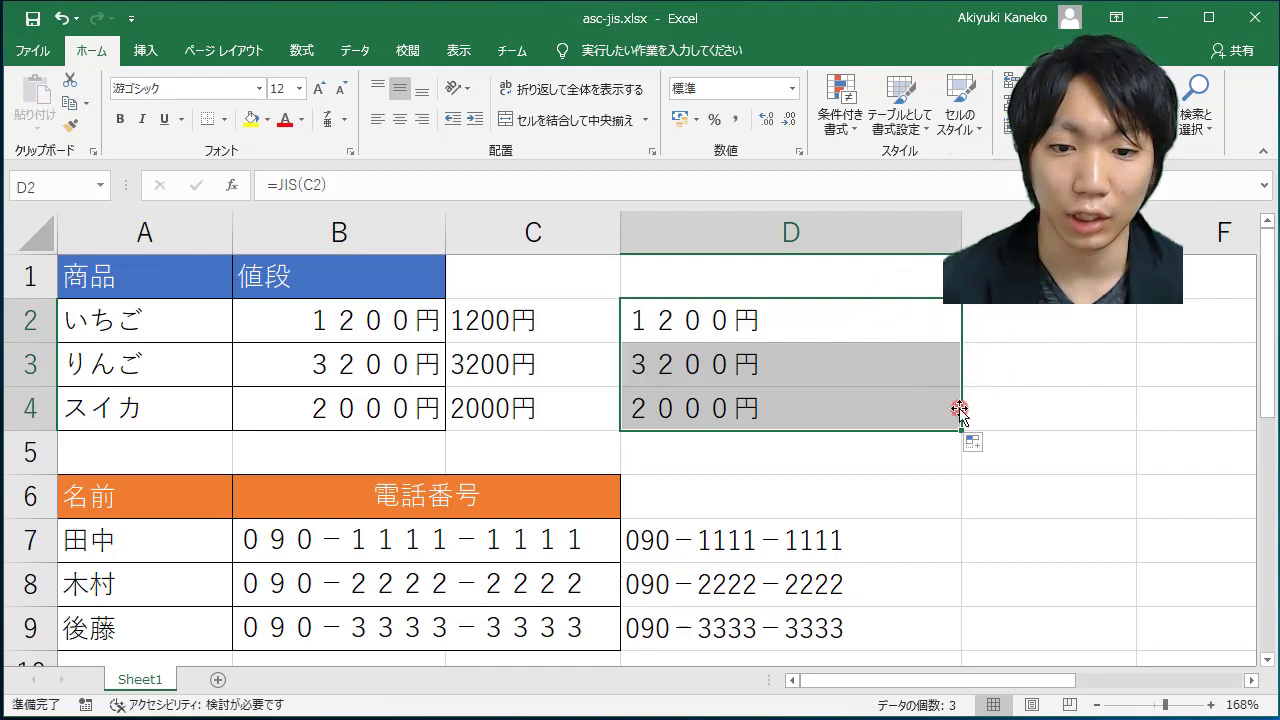
pyautogui.click(988, 538)
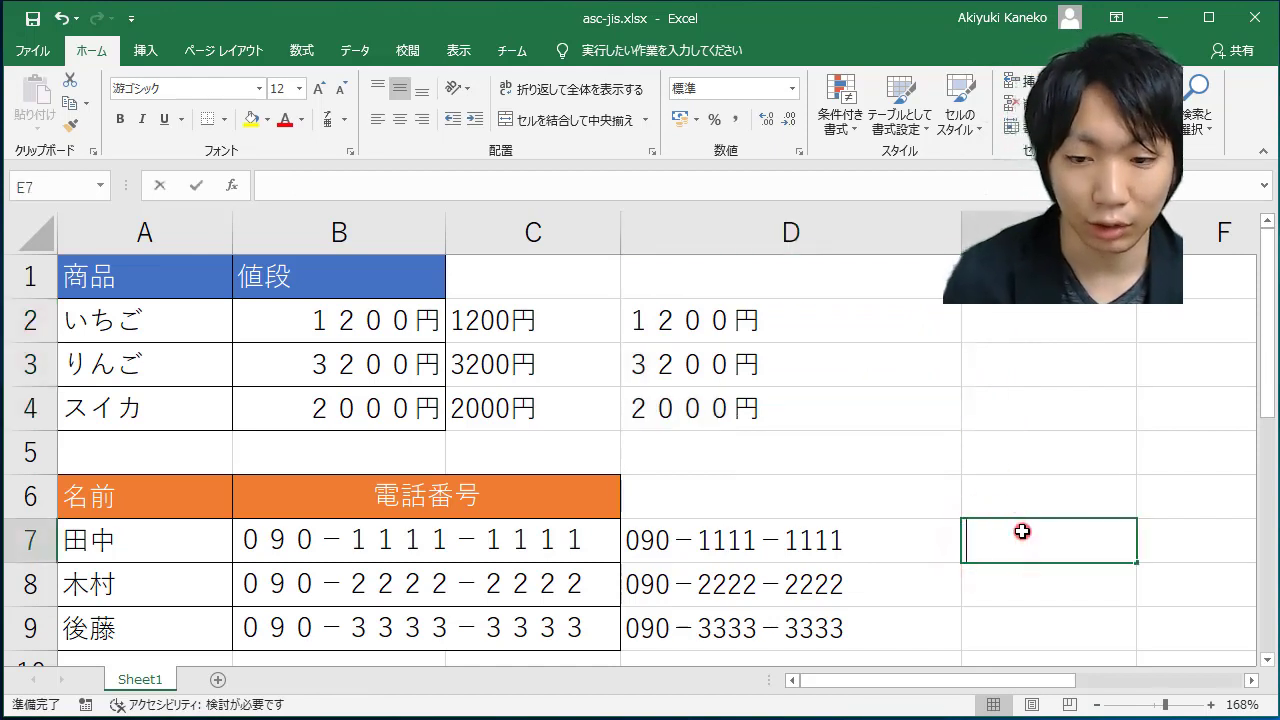
# - Enter =JIS(D7) in E7 to turn the first phone number back into full-width digits
pyautogui.write('=jis')
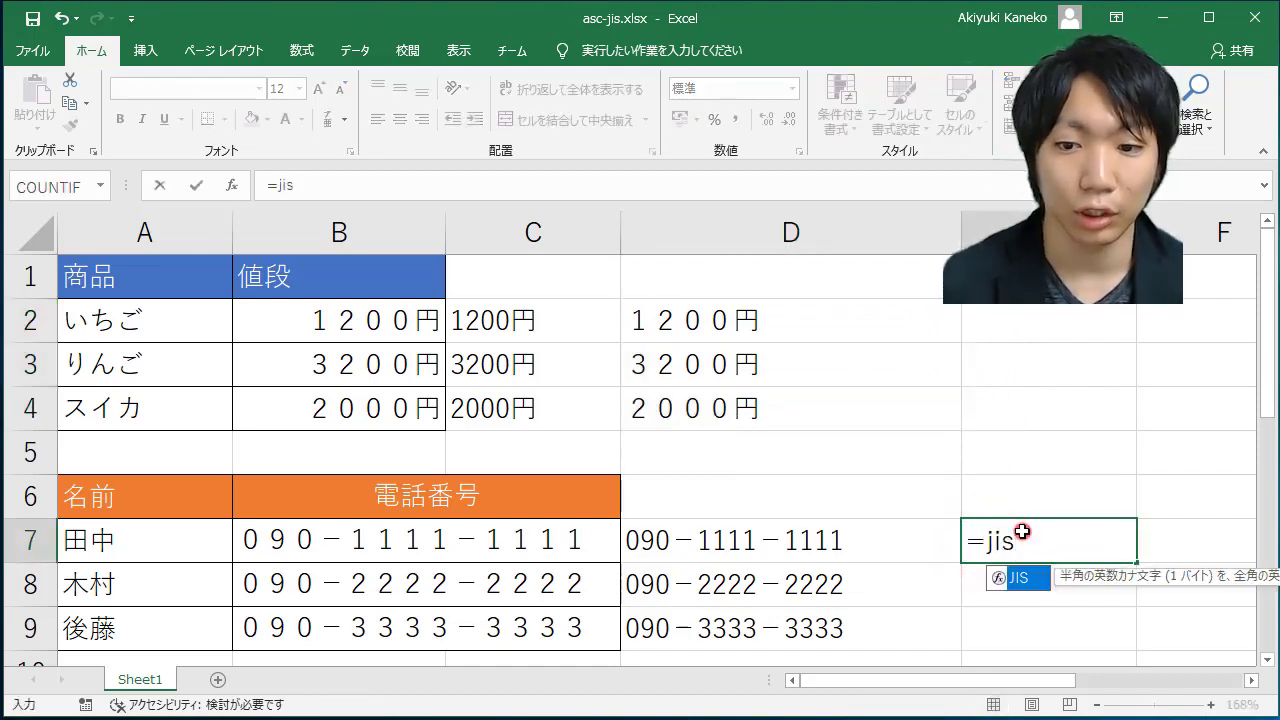
pyautogui.press('Tab')
pyautogui.click(777, 539)
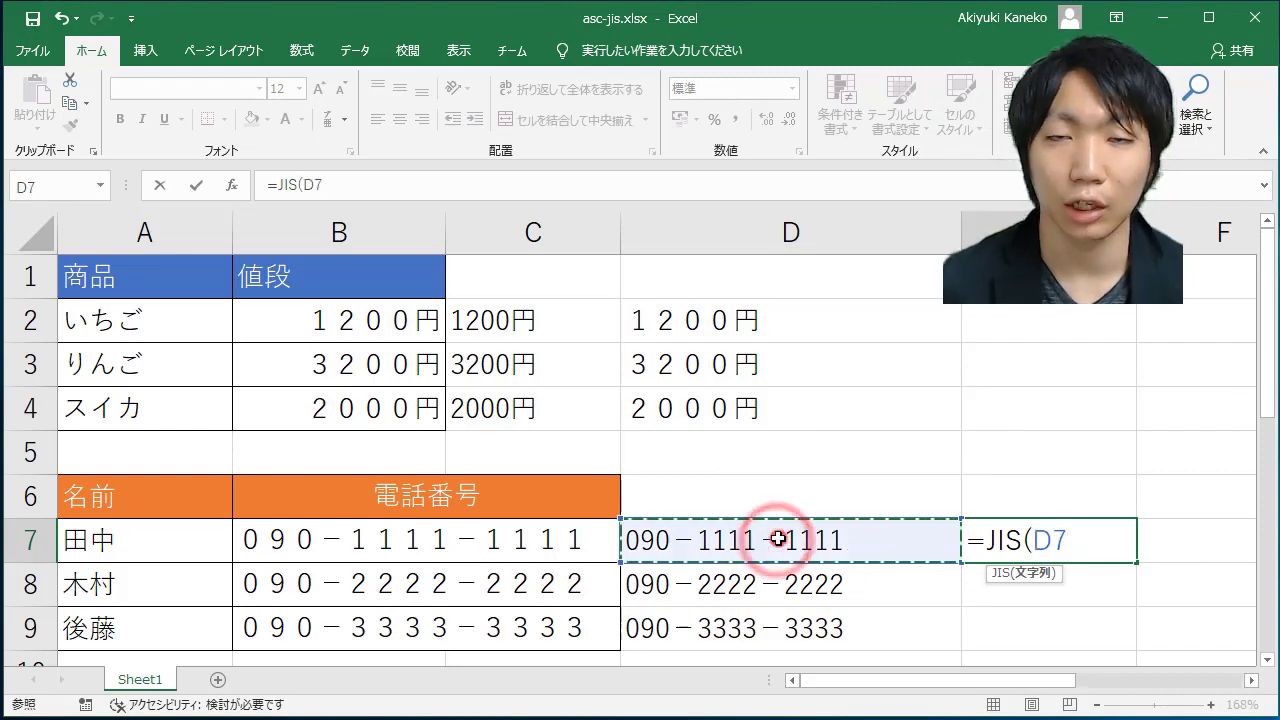
pyautogui.press('Return')
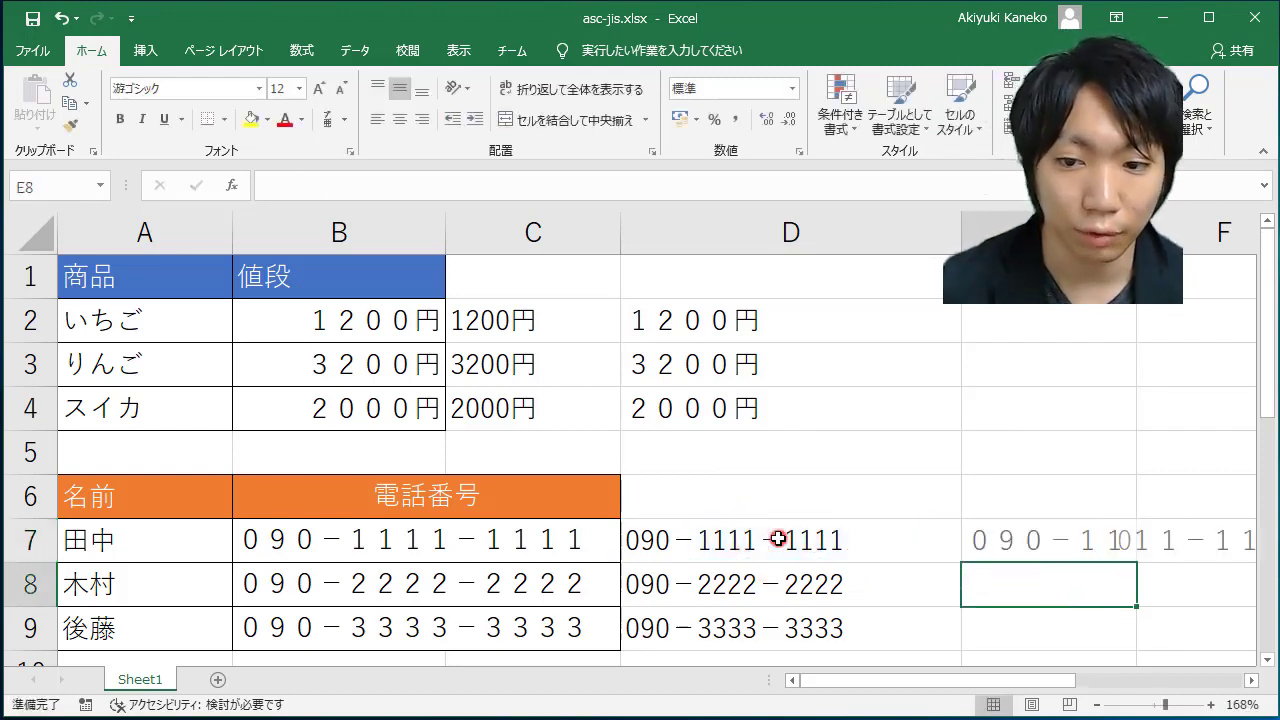
pyautogui.click(1097, 542)
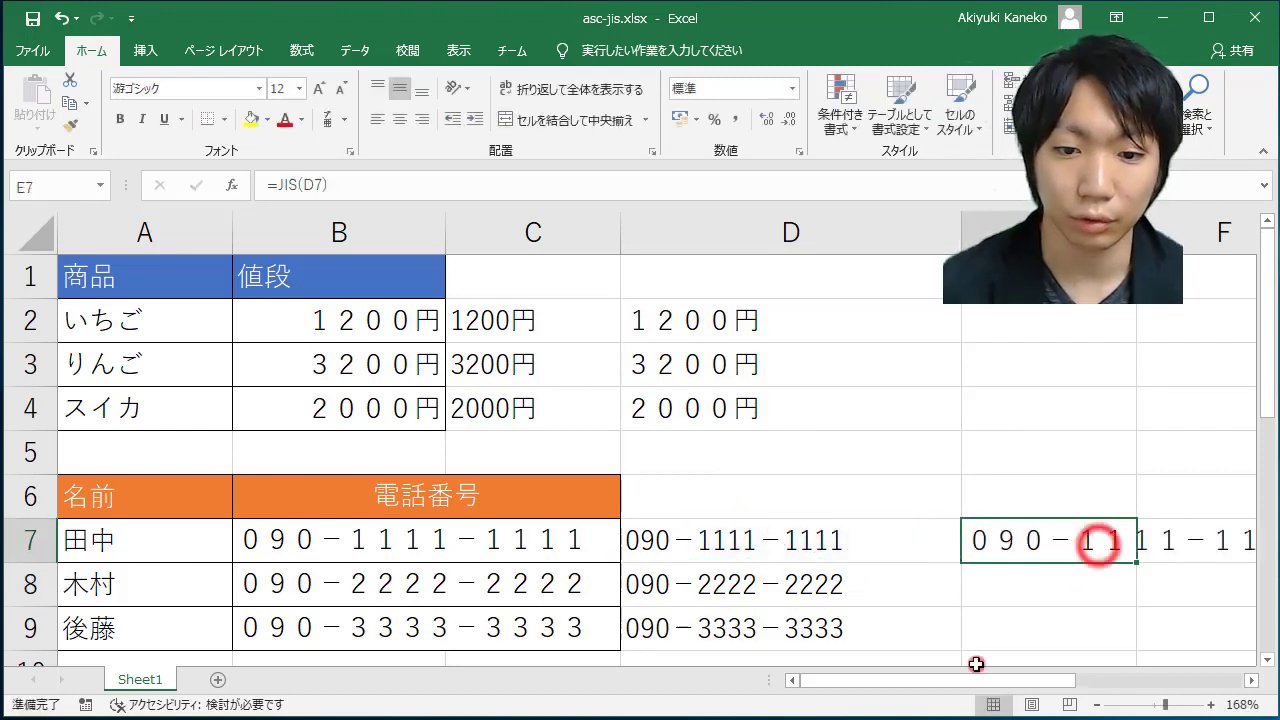
# - Copy E7's JIS formula down to E9 and check the formulas in E8 and E9
pyautogui.moveTo(923, 680)
pyautogui.mouseDown()
pyautogui.moveTo(1010, 686)
pyautogui.moveTo(1003, 648)
pyautogui.mouseUp()
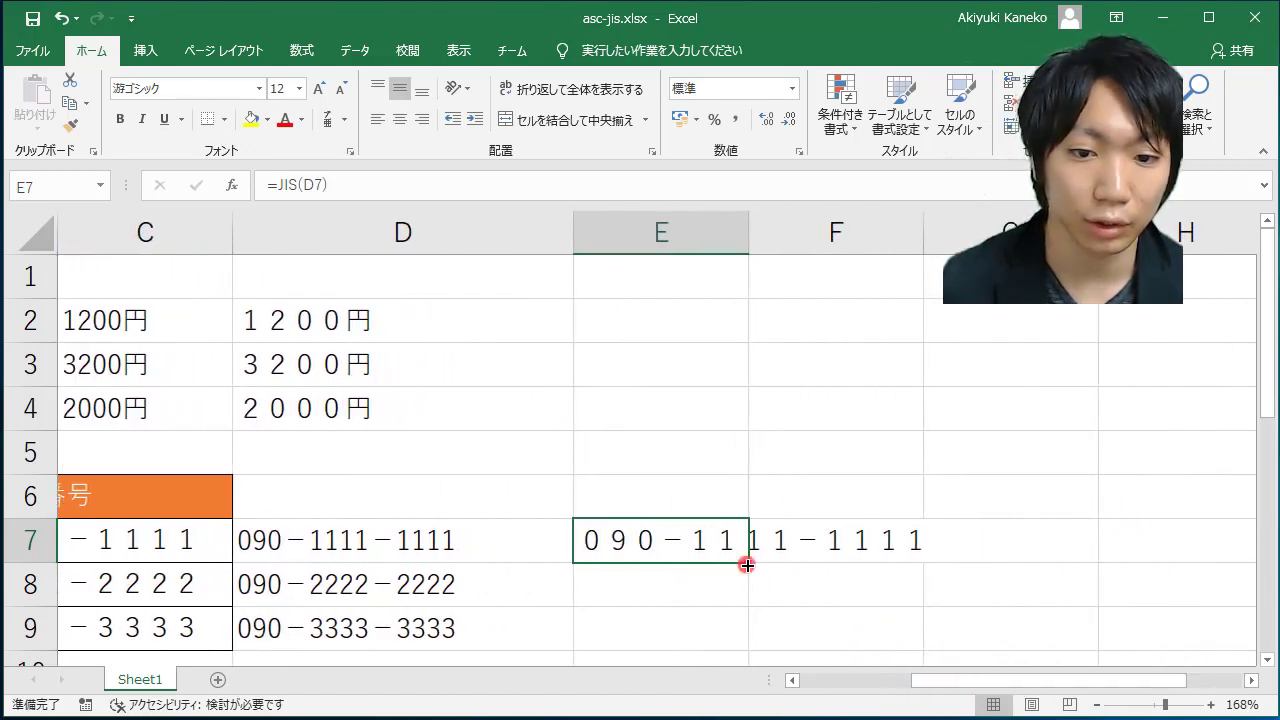
pyautogui.doubleClick(747, 565)
pyautogui.moveTo(913, 685); pyautogui.dragTo(780, 688)
pyautogui.click(1043, 566)
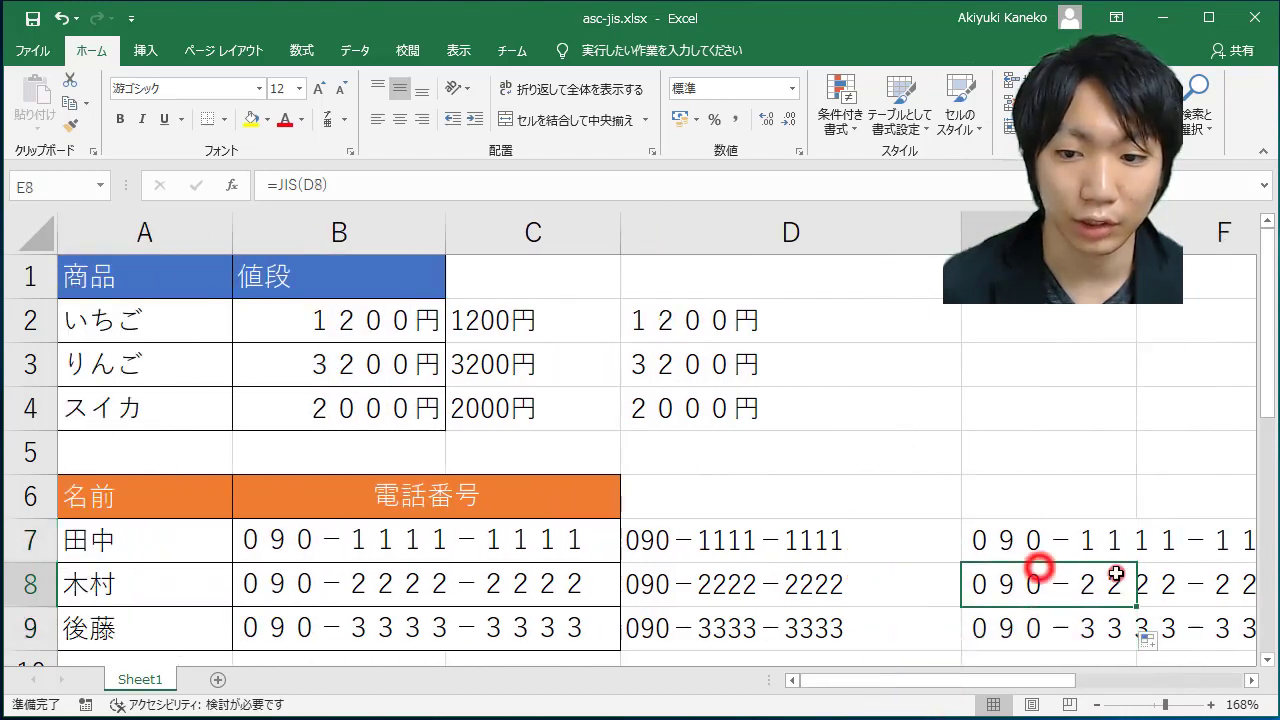
pyautogui.click(1050, 625)
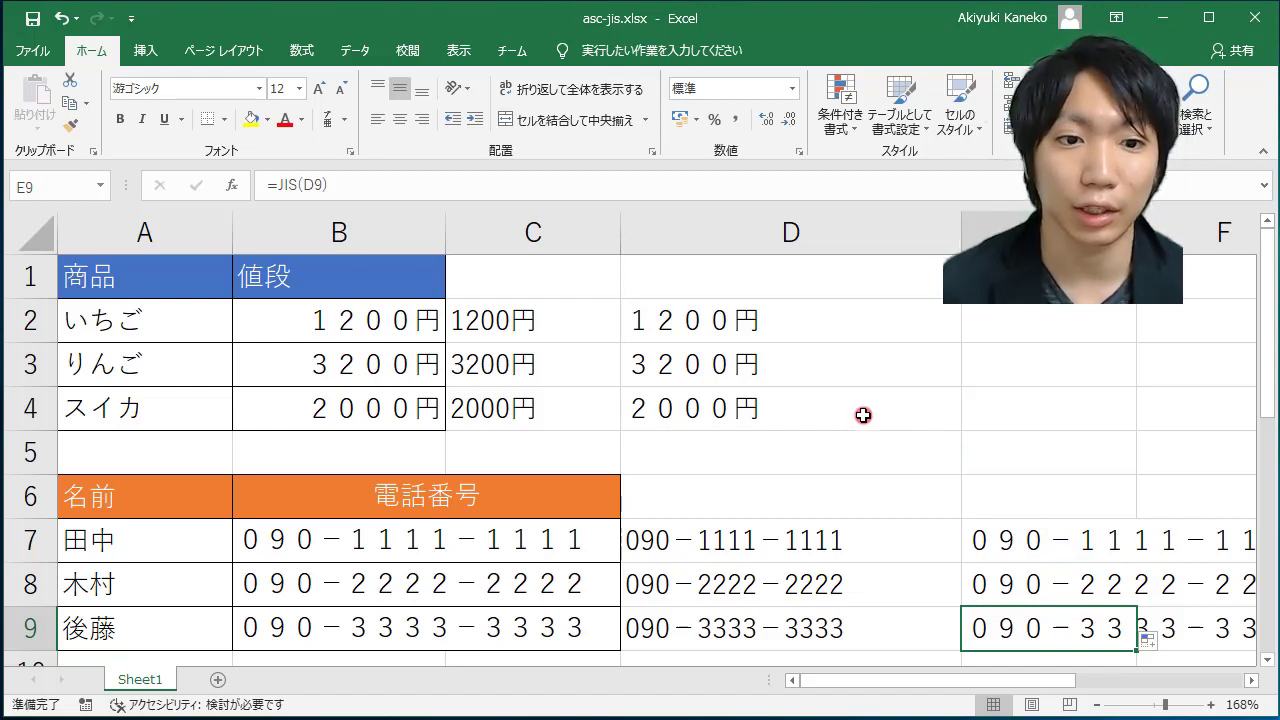
pyautogui.click(425, 332)
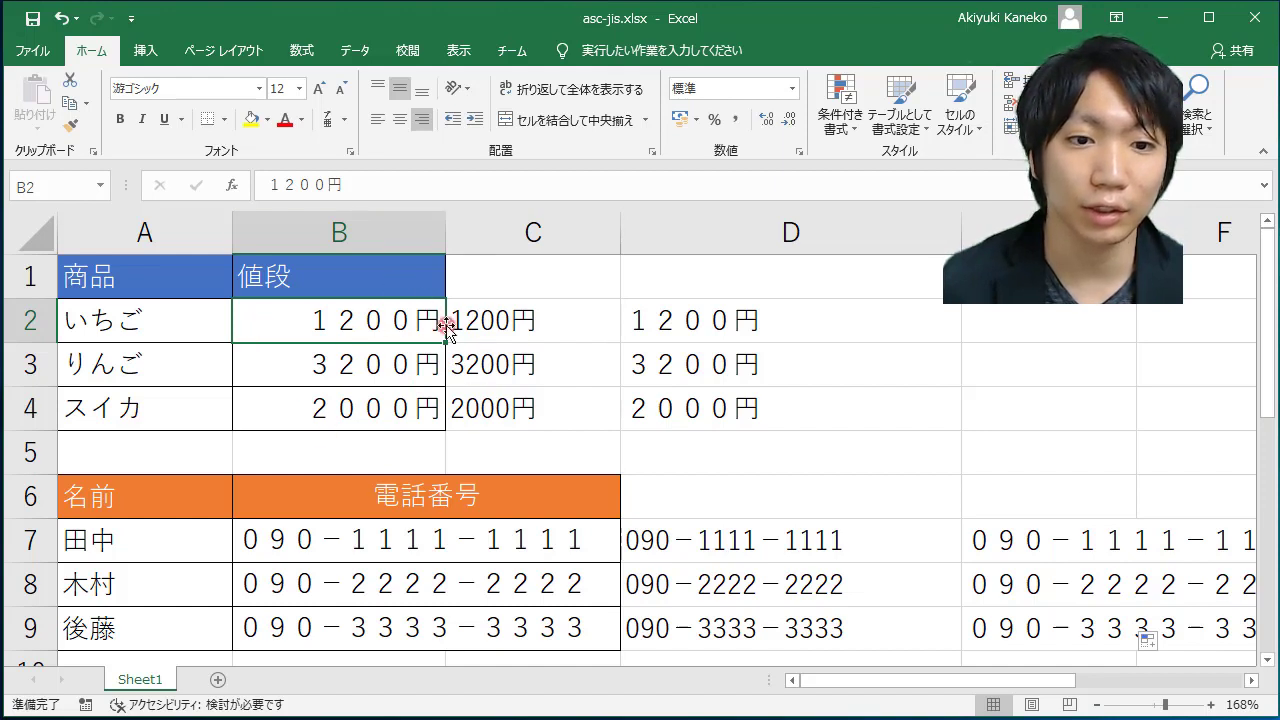
pyautogui.click(484, 327)
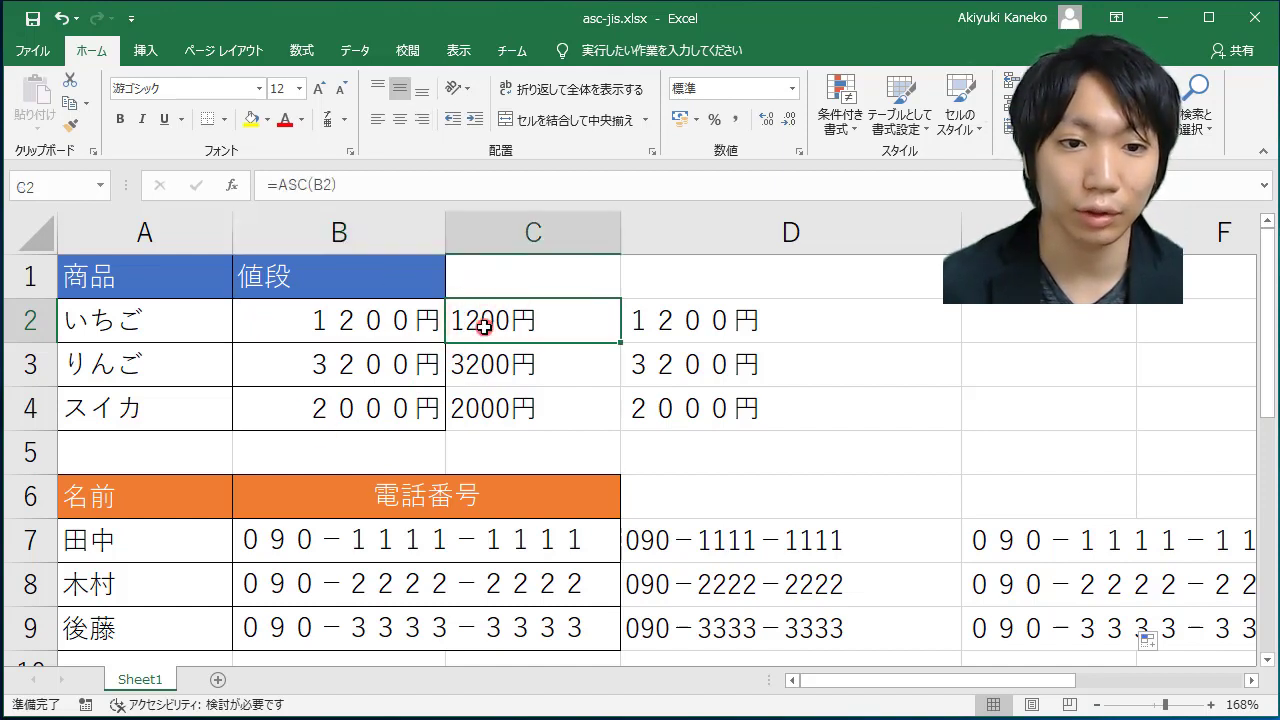
pyautogui.doubleClick(484, 327)
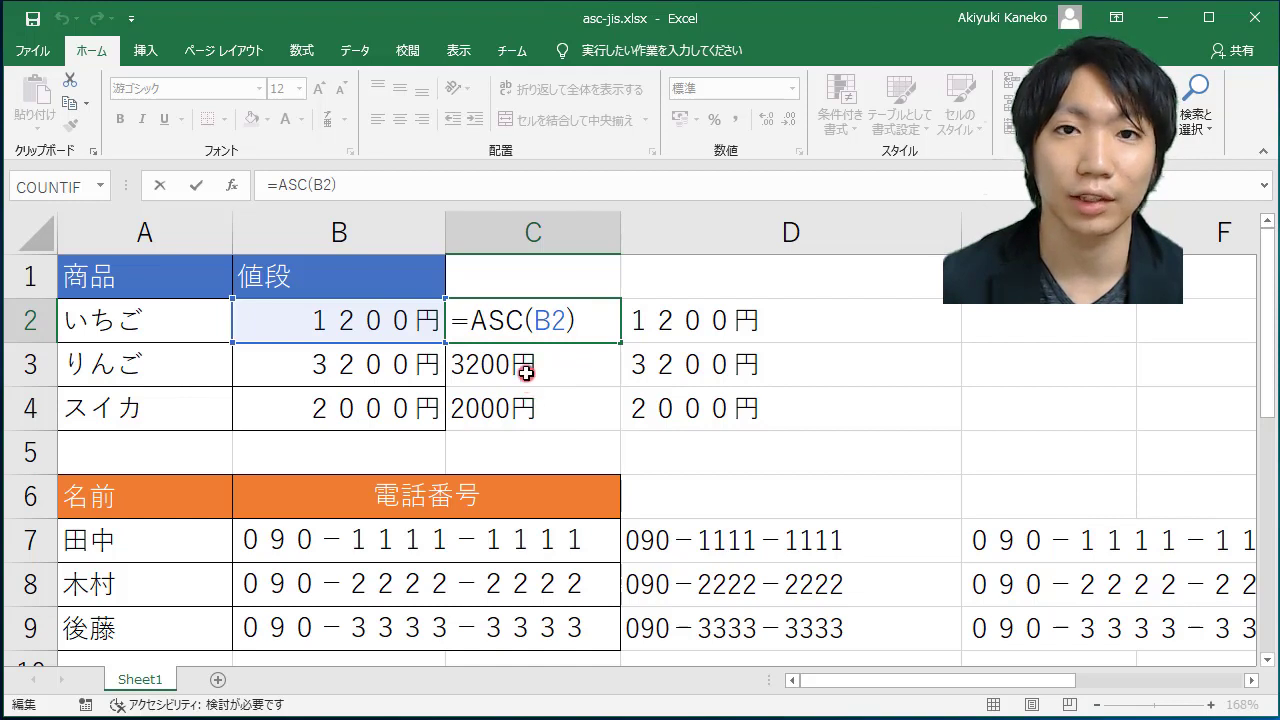
pyautogui.hotkey('ctrl', 'Return')
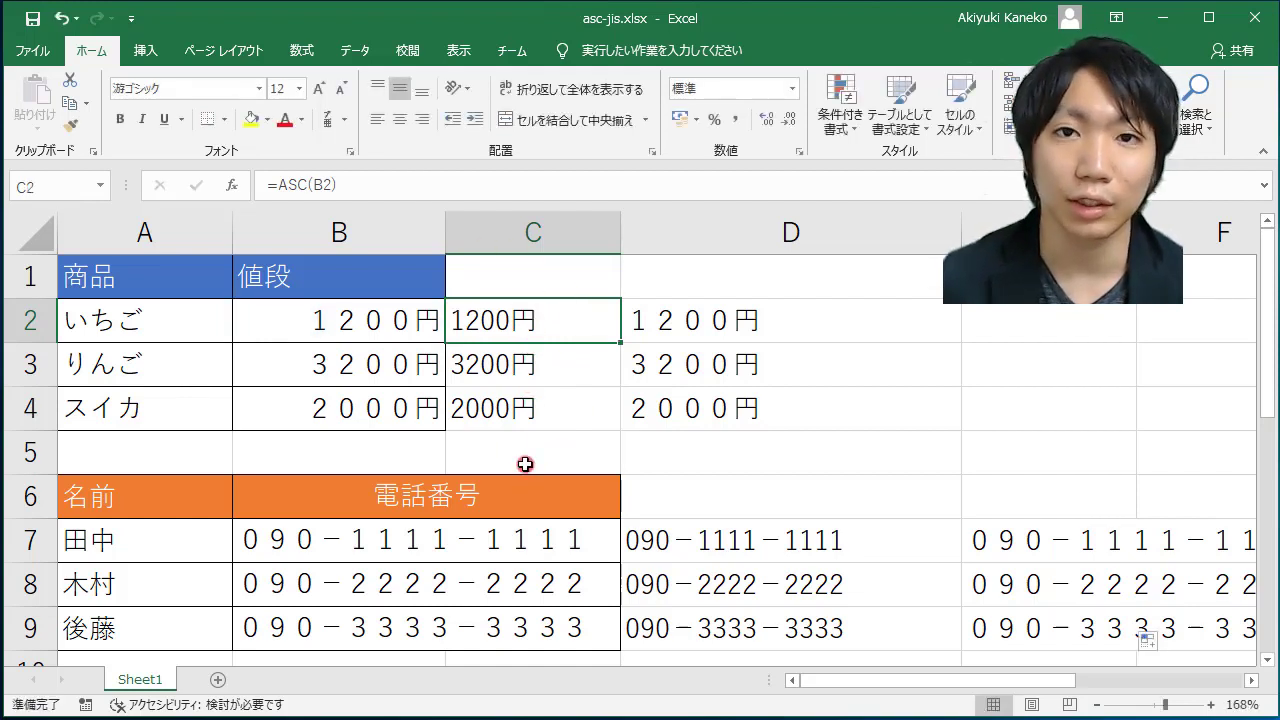
pyautogui.click(751, 321)
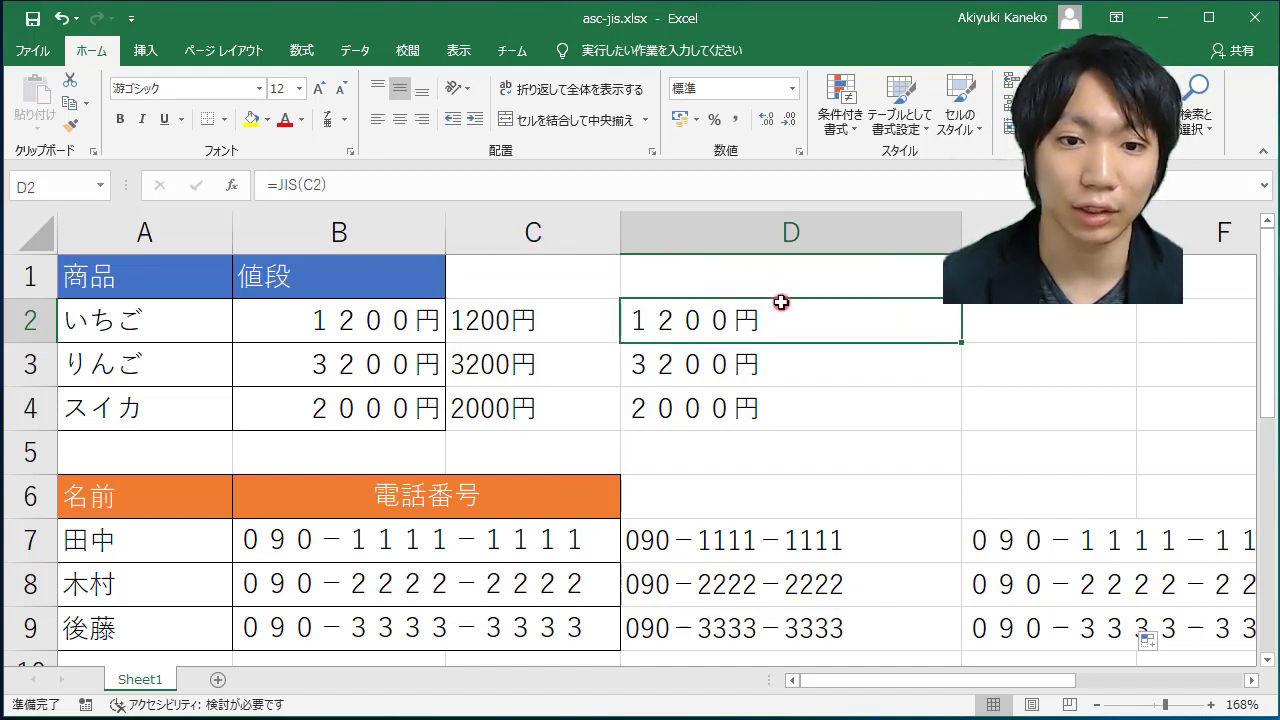
pyautogui.doubleClick(792, 334)
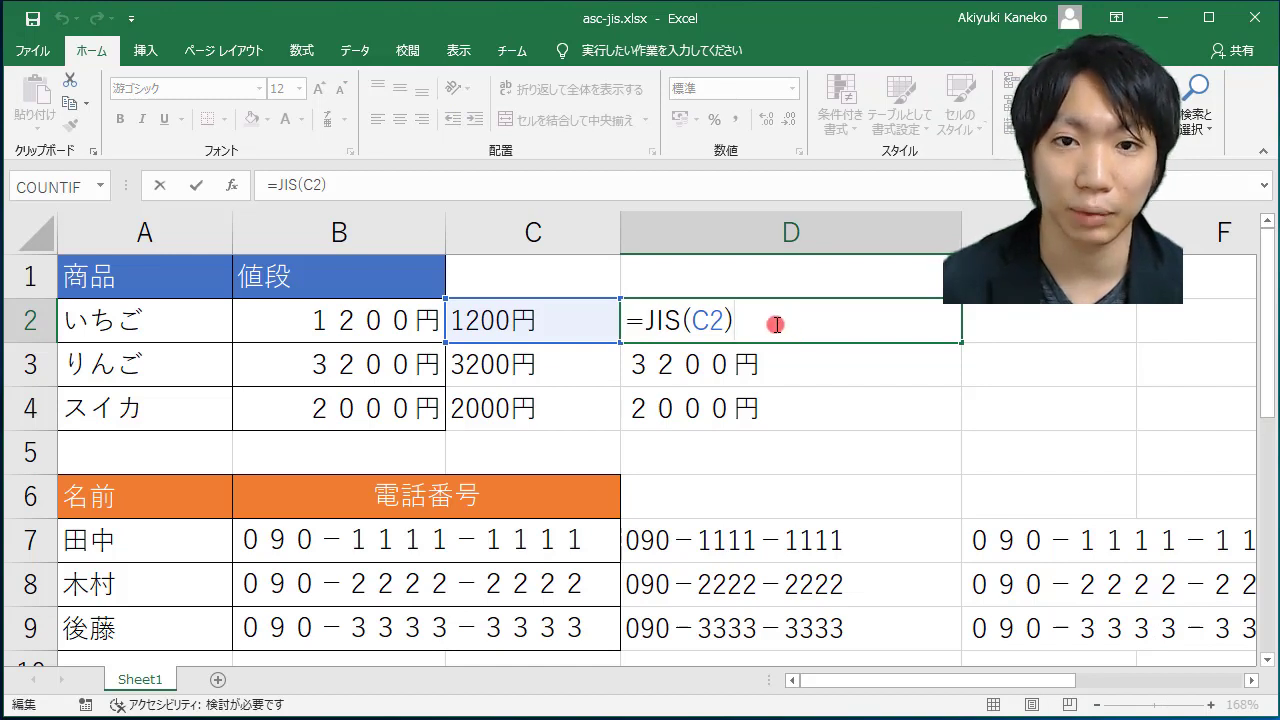
pyautogui.hotkey('ctrl', 'Return')
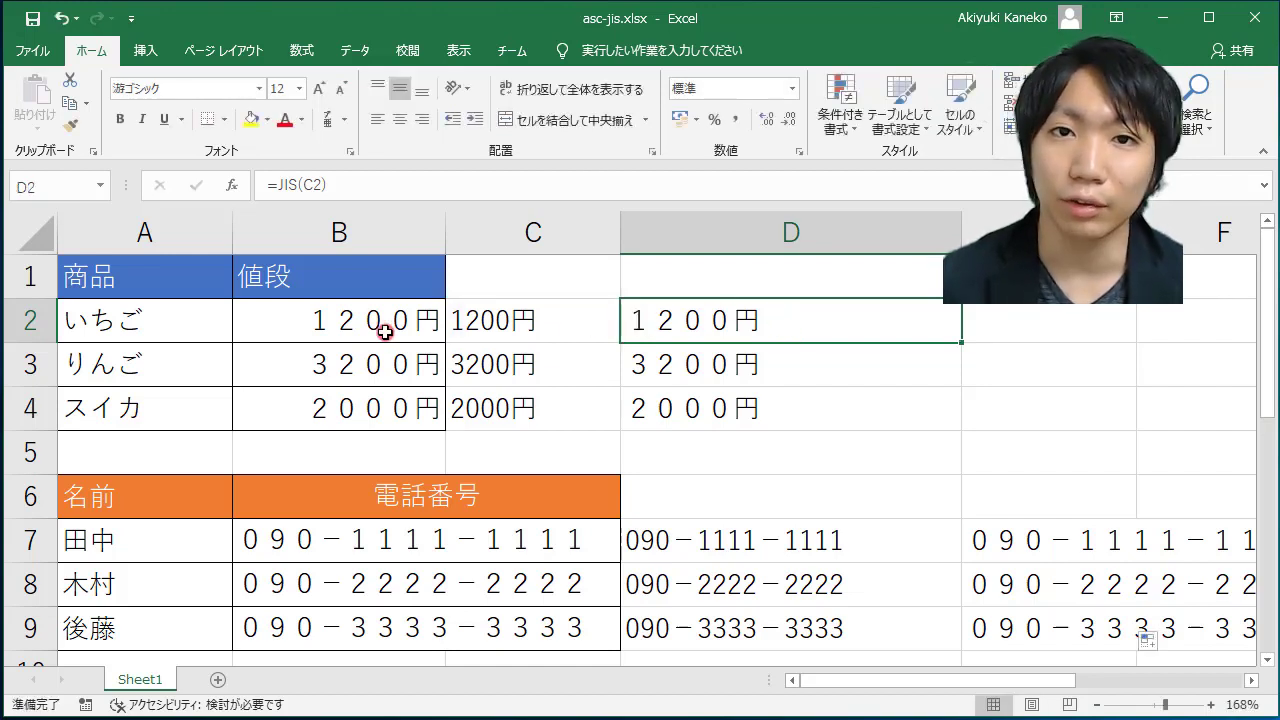